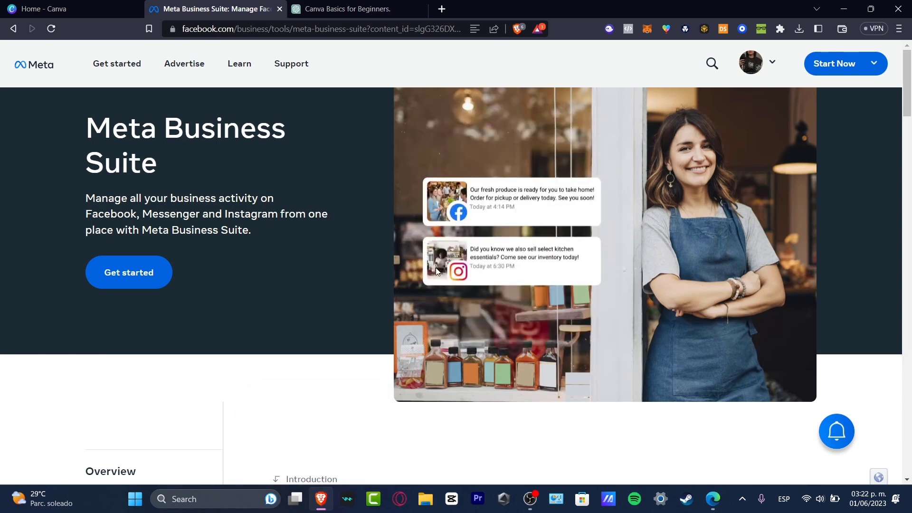
- Search for "shopify" in a new private browser window and go from the Shopify pricing page to the store login
{"action": "right_click", "coordinate": [321, 498]}
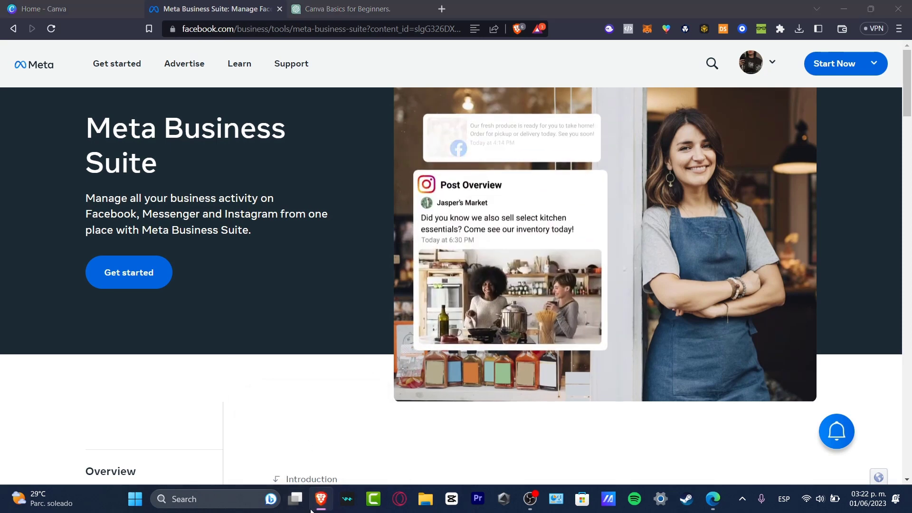
{"action": "left_click", "coordinate": [323, 407]}
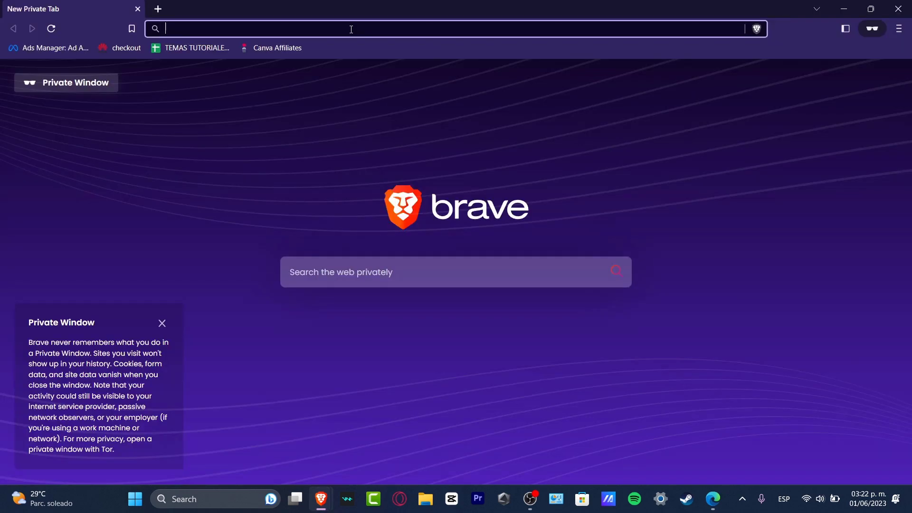
{"action": "type", "text": "shopify"}
{"action": "key", "text": "Return"}
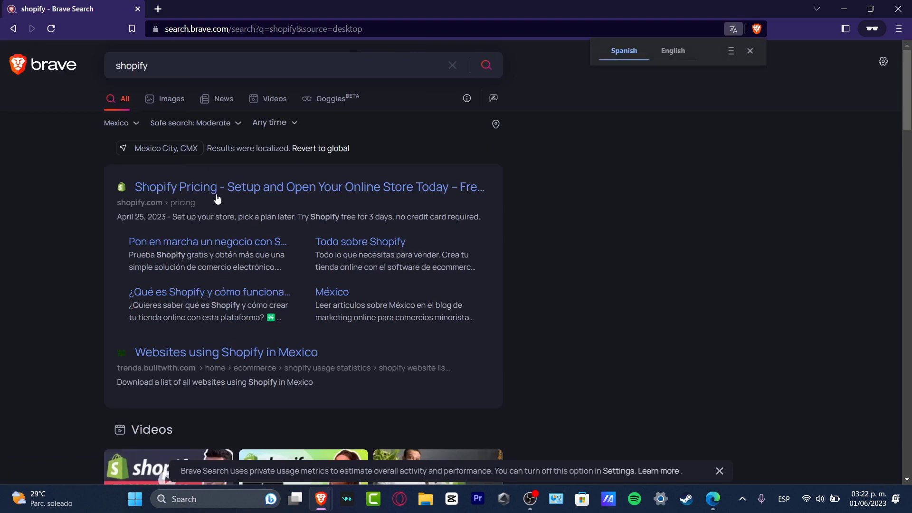
{"action": "left_click", "coordinate": [222, 196]}
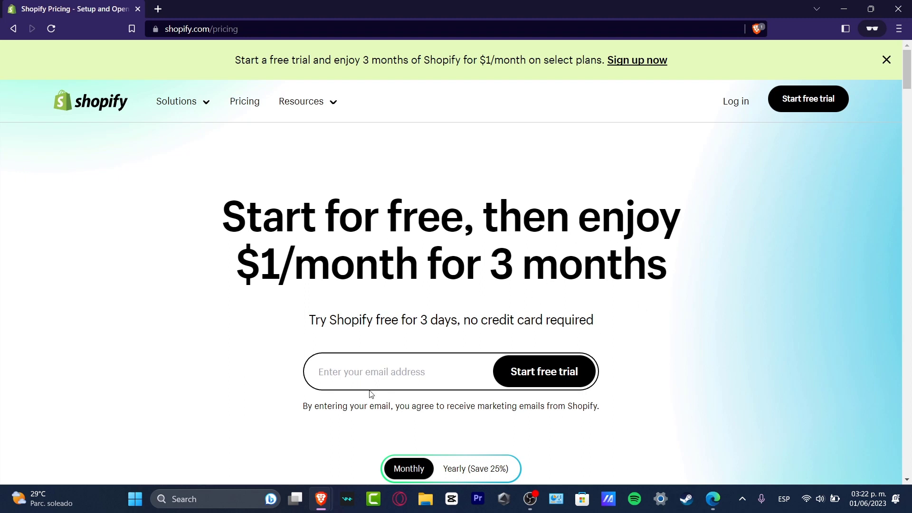
{"action": "left_click", "coordinate": [735, 102]}
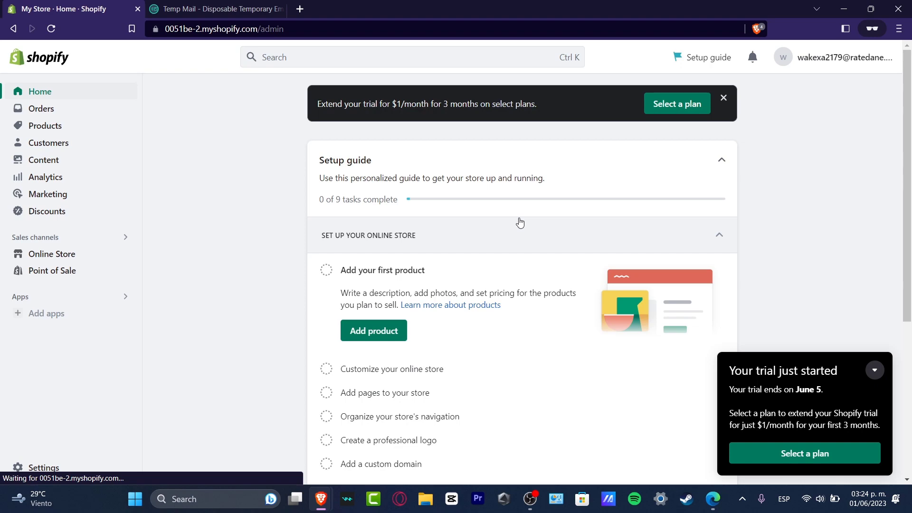
- Switch to the Meta Business Suite window, get started with it and view the Canva Geeks home page with its linked accounts
{"action": "mouse_move", "coordinate": [322, 506]}
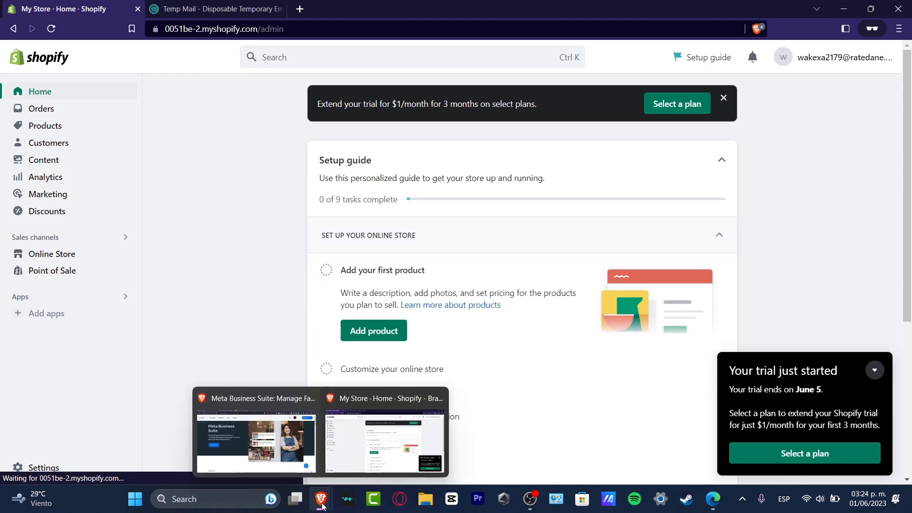
{"action": "left_click", "coordinate": [275, 432]}
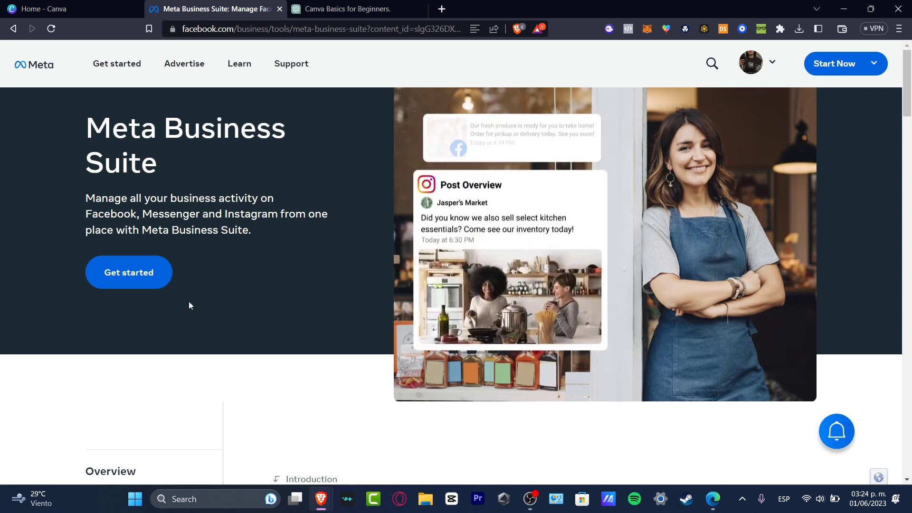
{"action": "left_click", "coordinate": [159, 279]}
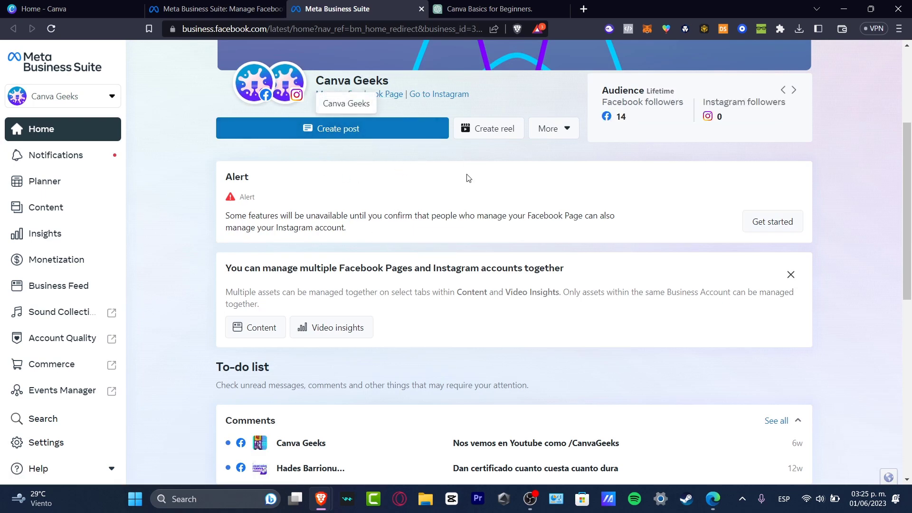
{"action": "scroll", "coordinate": [354, 180], "scroll_direction": "up", "scroll_amount": 4}
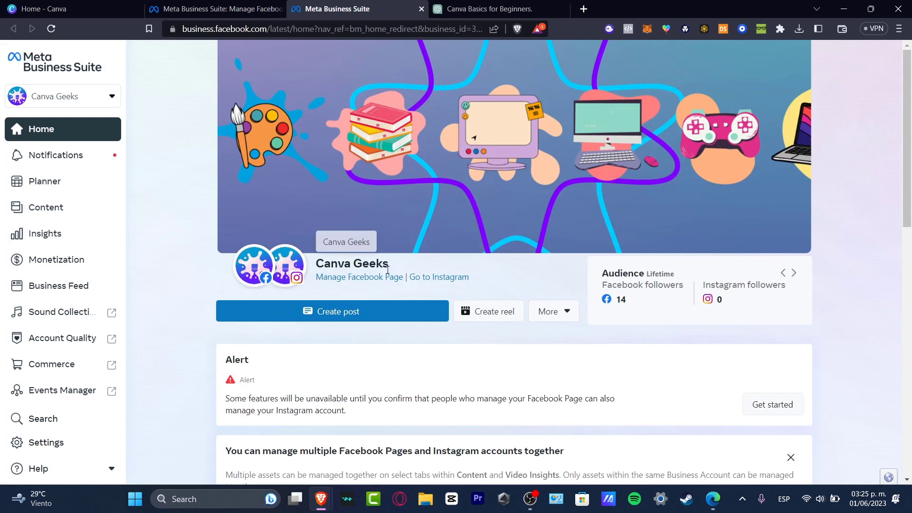
{"action": "mouse_move", "coordinate": [239, 265]}
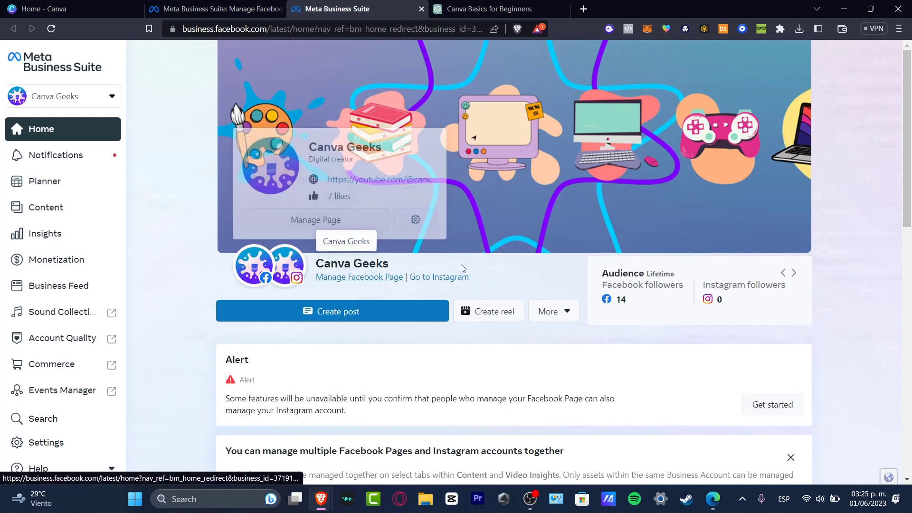
{"action": "mouse_move", "coordinate": [297, 279]}
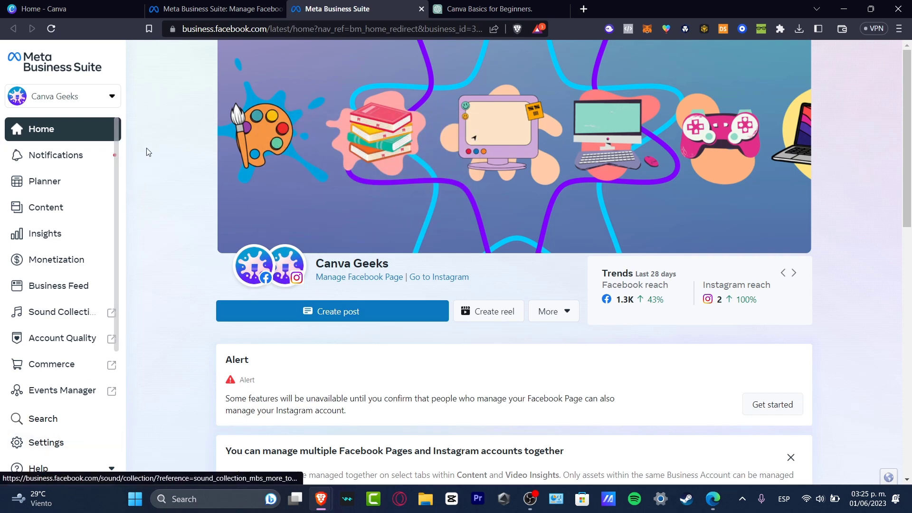
- Review the name, contact and email fields required to create a Meta Business Account, and cancel the form
{"action": "left_click", "coordinate": [85, 100]}
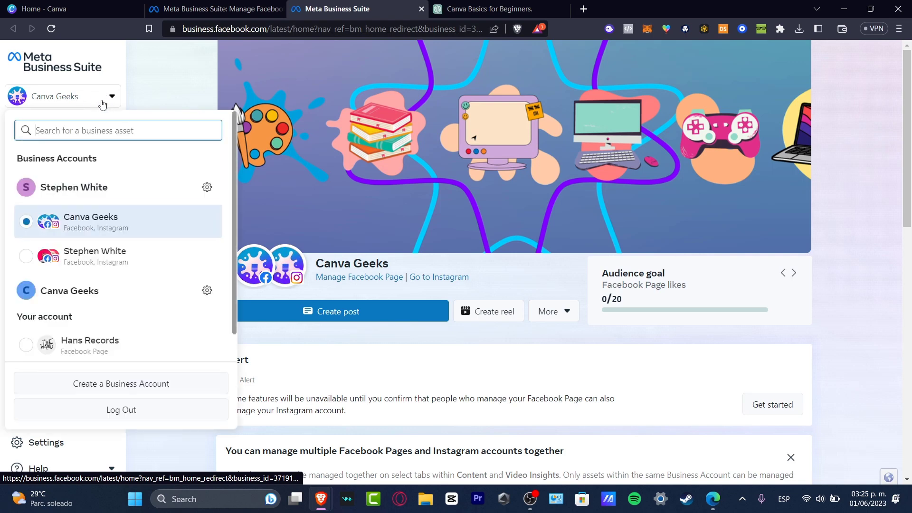
{"action": "left_click", "coordinate": [160, 390]}
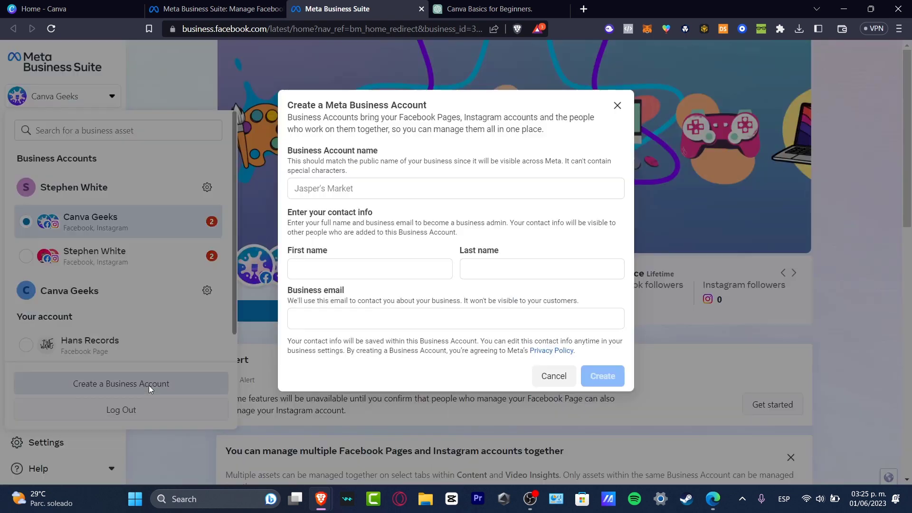
{"action": "left_click", "coordinate": [378, 189]}
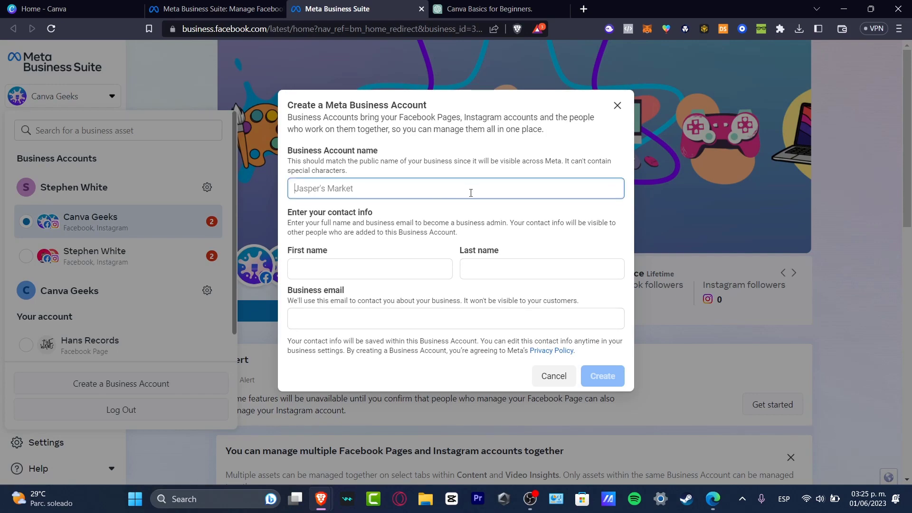
{"action": "left_click", "coordinate": [389, 268]}
{"action": "left_click", "coordinate": [538, 263]}
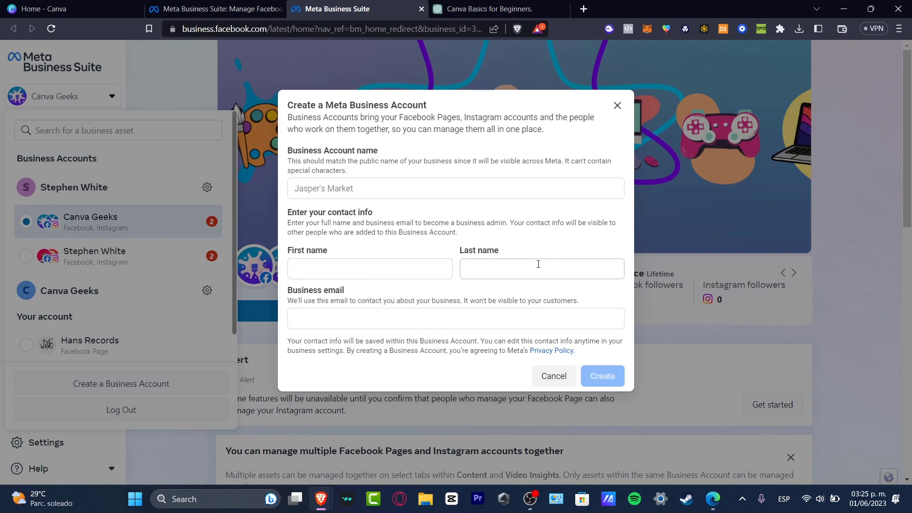
{"action": "left_click", "coordinate": [552, 375]}
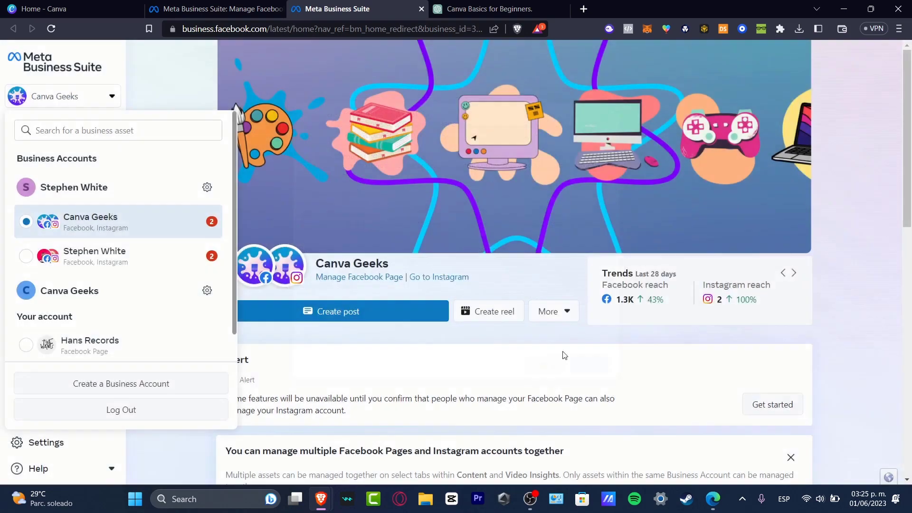
- Open the settings of the business account that contains the Canva Geeks page
{"action": "left_click", "coordinate": [109, 97]}
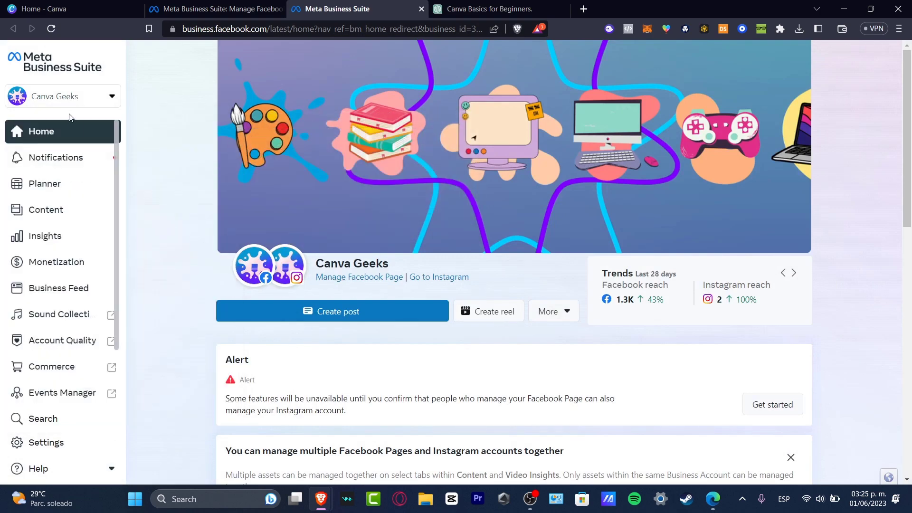
{"action": "left_click", "coordinate": [79, 105]}
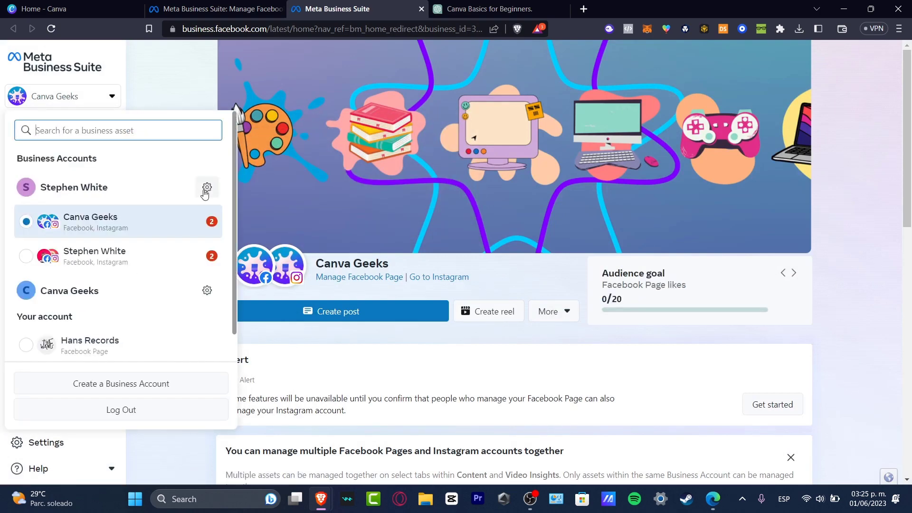
{"action": "key", "text": "Escape"}
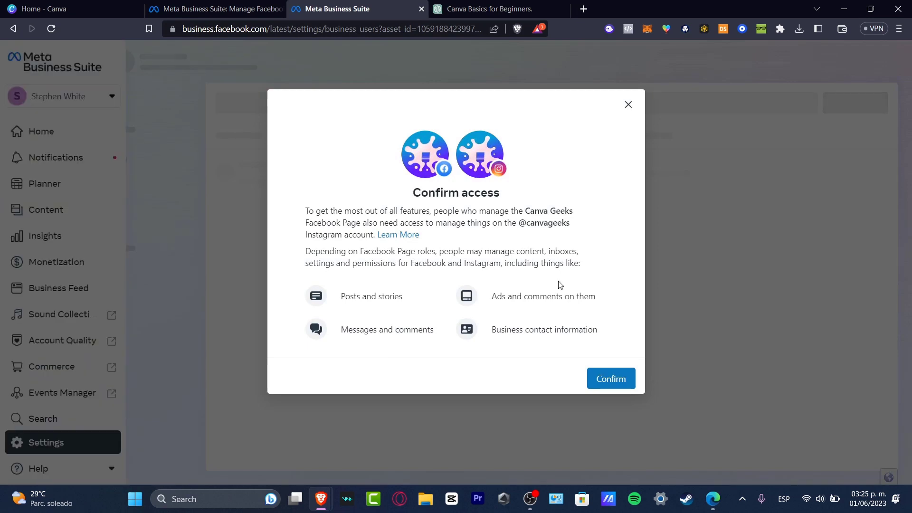
{"action": "left_click", "coordinate": [604, 379]}
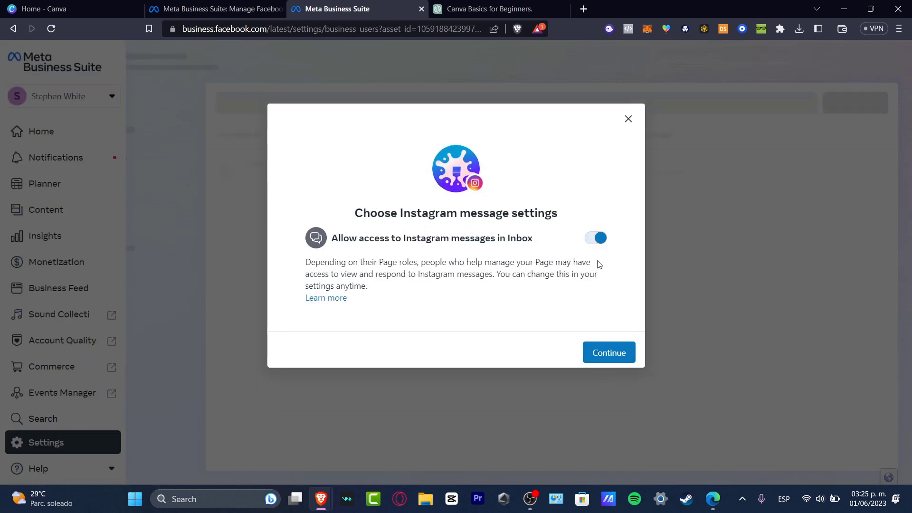
{"action": "left_click", "coordinate": [602, 357]}
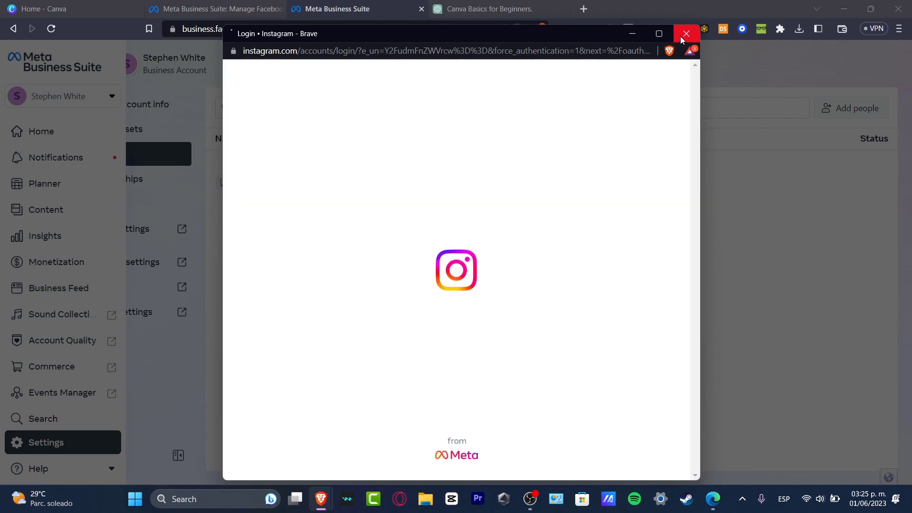
{"action": "left_click", "coordinate": [684, 35]}
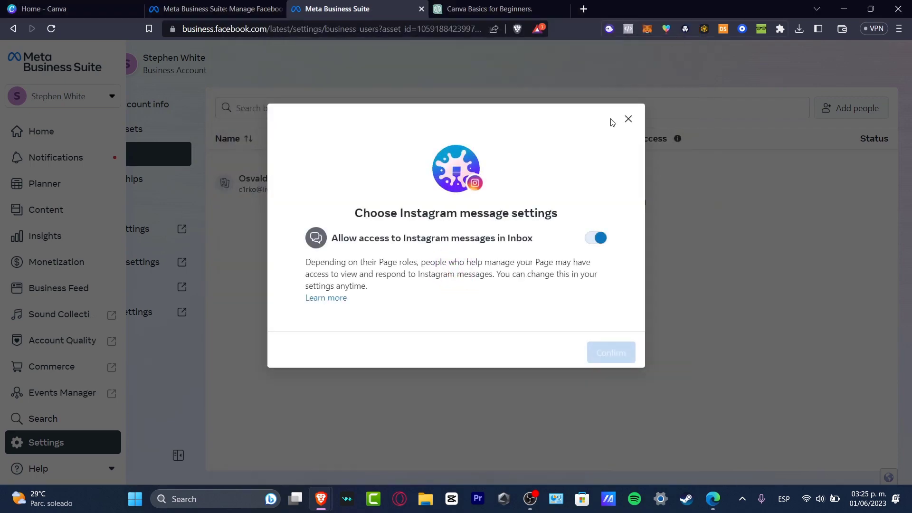
{"action": "left_click", "coordinate": [628, 118]}
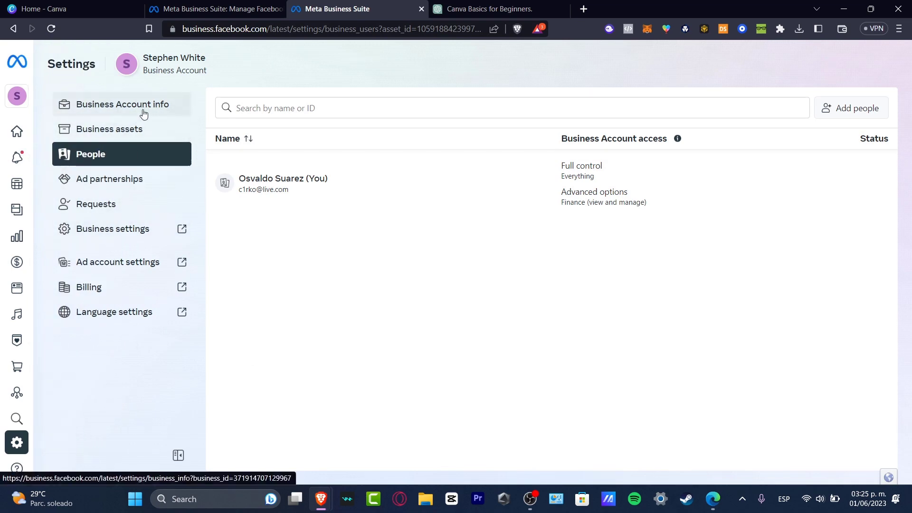
- View the Business Account info and the list of business assets in the settings
{"action": "left_click", "coordinate": [144, 114]}
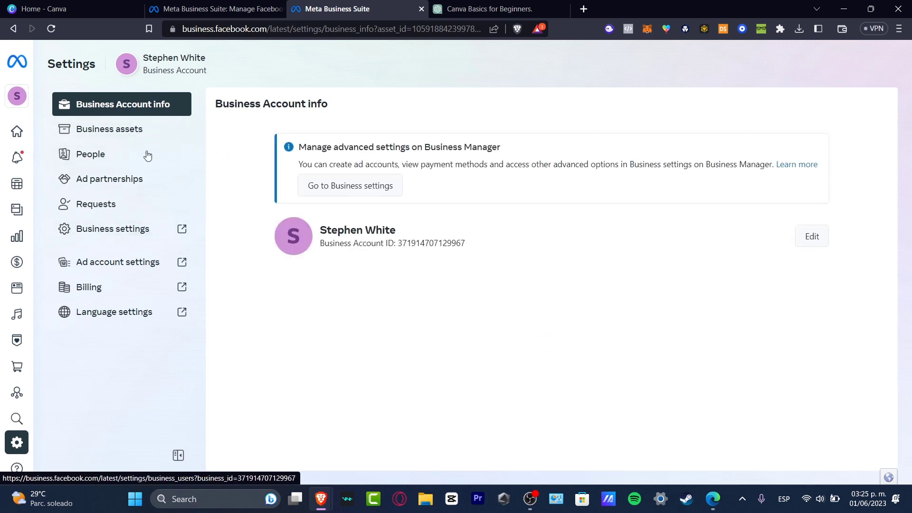
{"action": "left_click", "coordinate": [131, 134]}
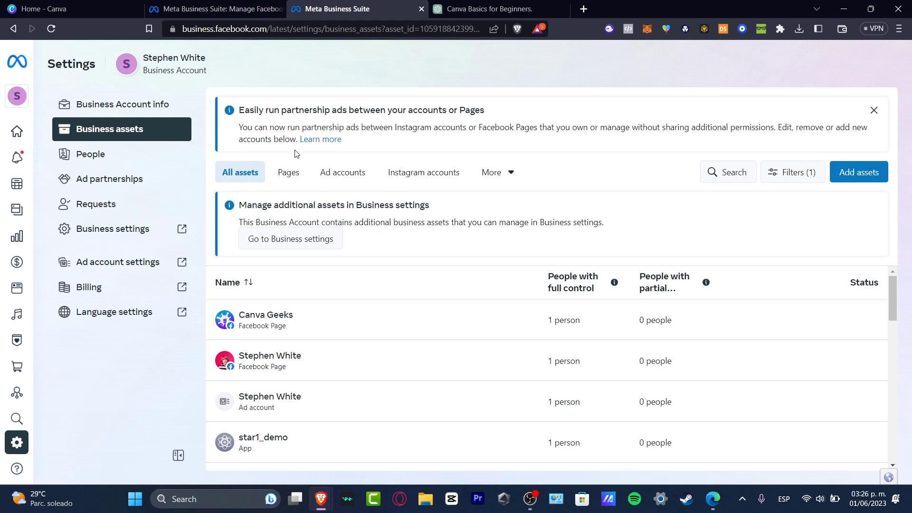
- Switch to the Shopify admin window and go from the suggested apps to the Shopify App Store
{"action": "mouse_move", "coordinate": [319, 493]}
{"action": "left_click", "coordinate": [385, 442]}
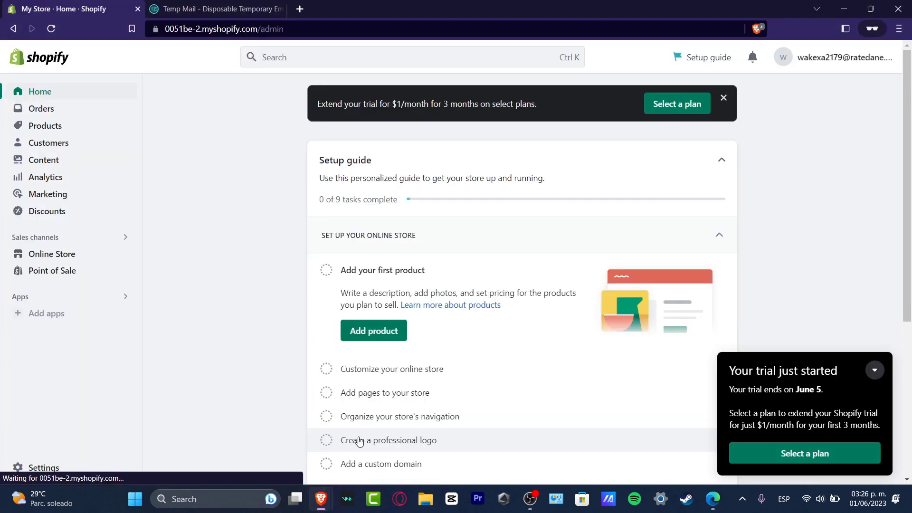
{"action": "left_click", "coordinate": [64, 314]}
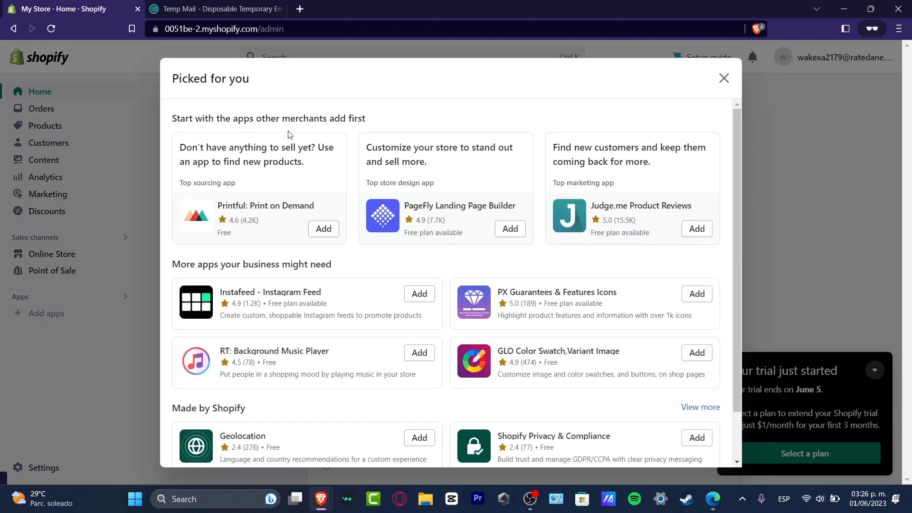
{"action": "scroll", "coordinate": [429, 185], "scroll_direction": "down", "scroll_amount": 2}
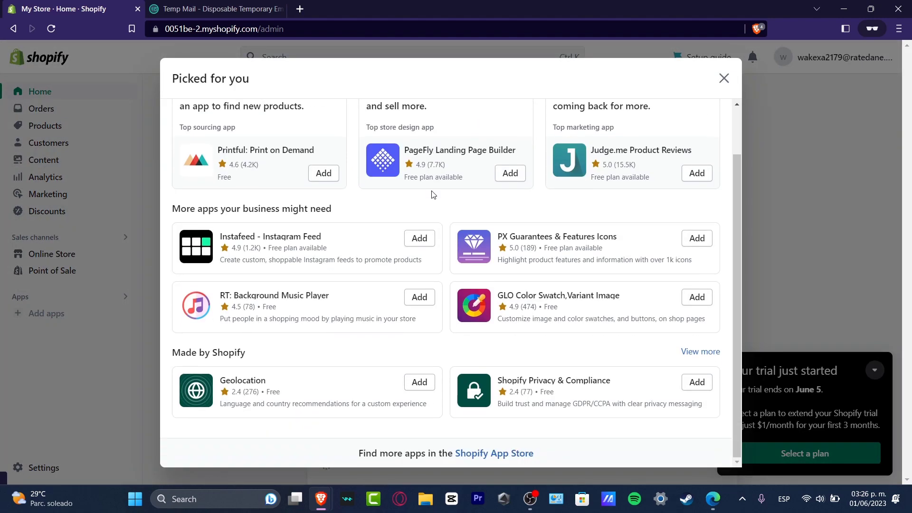
{"action": "left_click", "coordinate": [505, 455]}
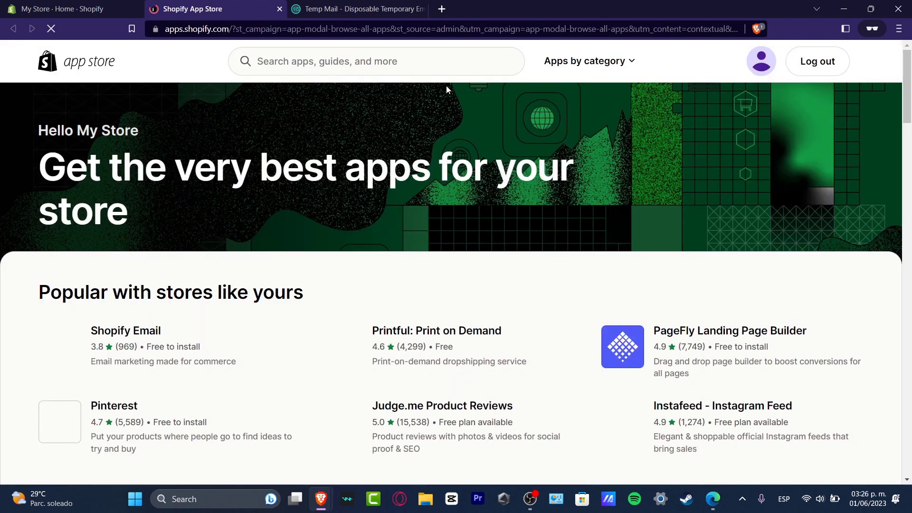
- Search the Shopify App Store for "meta" and open the Facebook & Instagram app's page
{"action": "left_click", "coordinate": [439, 71]}
{"action": "type", "text": "meta"}
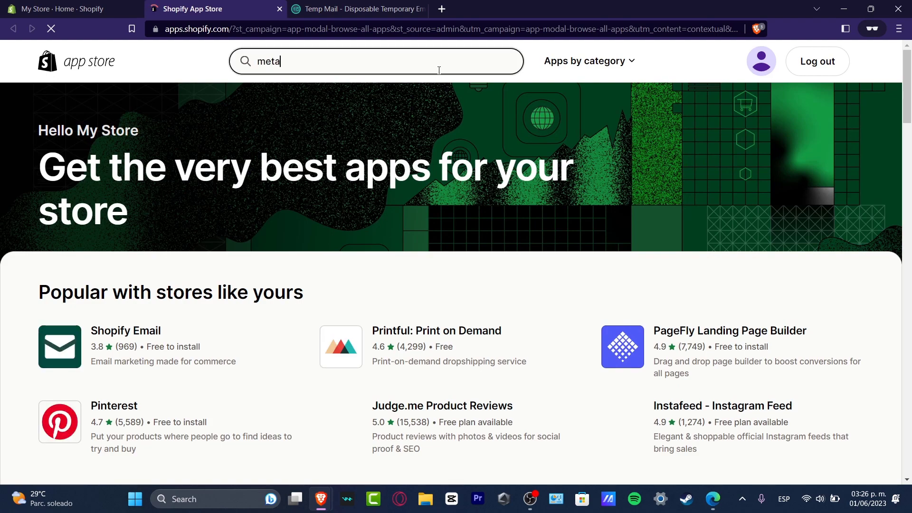
{"action": "key", "text": "Return"}
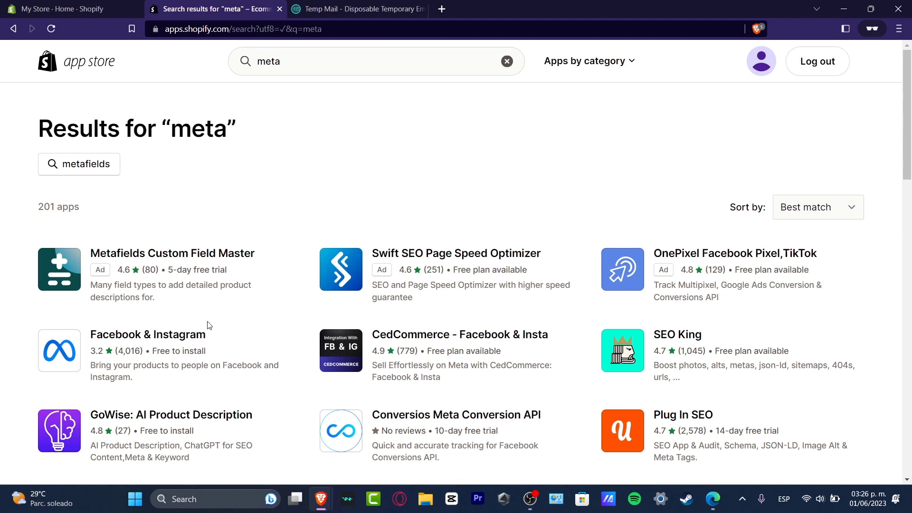
{"action": "left_click", "coordinate": [184, 334]}
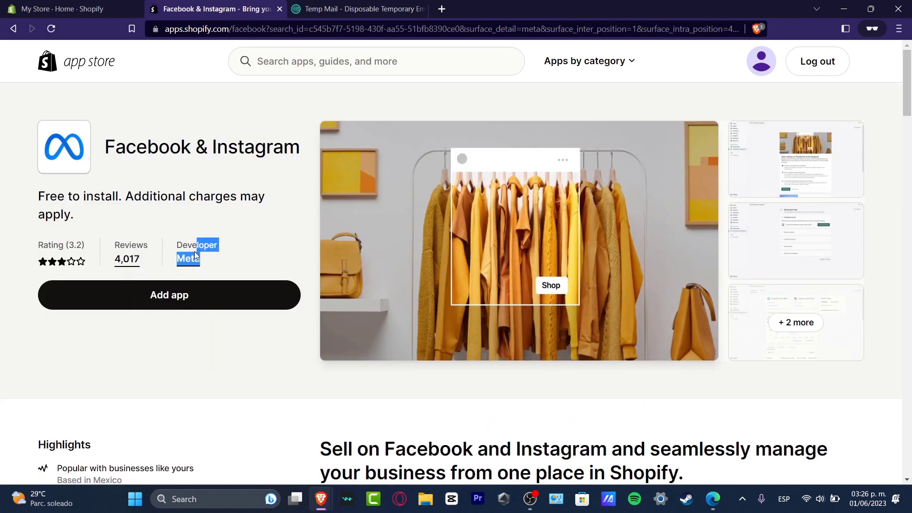
- Add the Facebook & Instagram app by Meta to the store as a sales channel
{"action": "left_click_drag", "start_coordinate": [104, 192], "coordinate": [190, 216]}
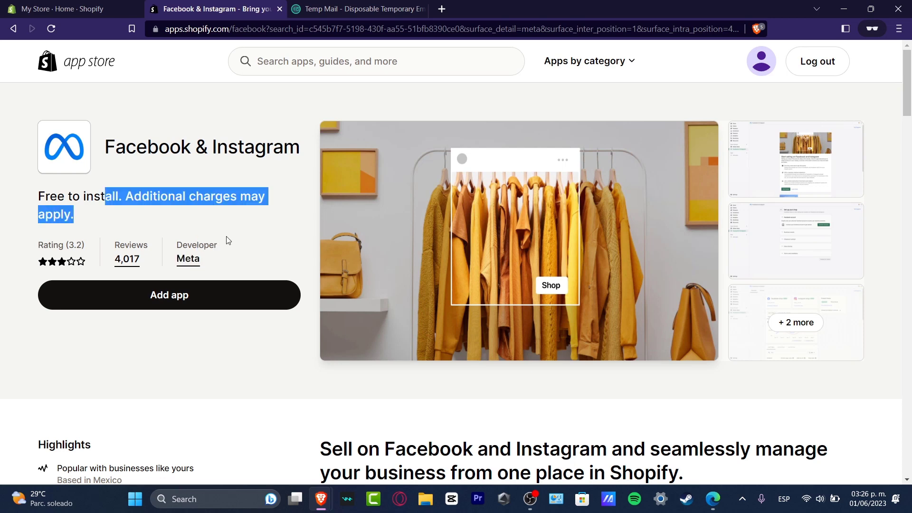
{"action": "left_click", "coordinate": [199, 303]}
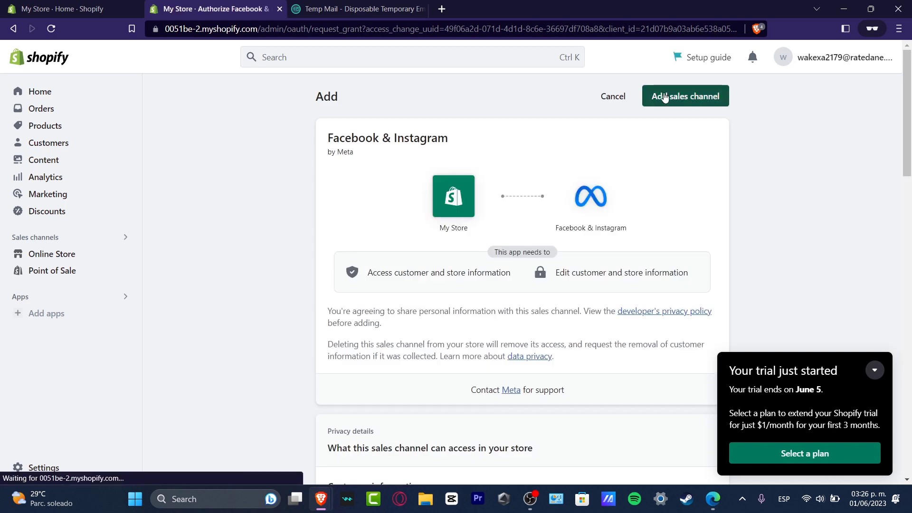
{"action": "left_click", "coordinate": [667, 96]}
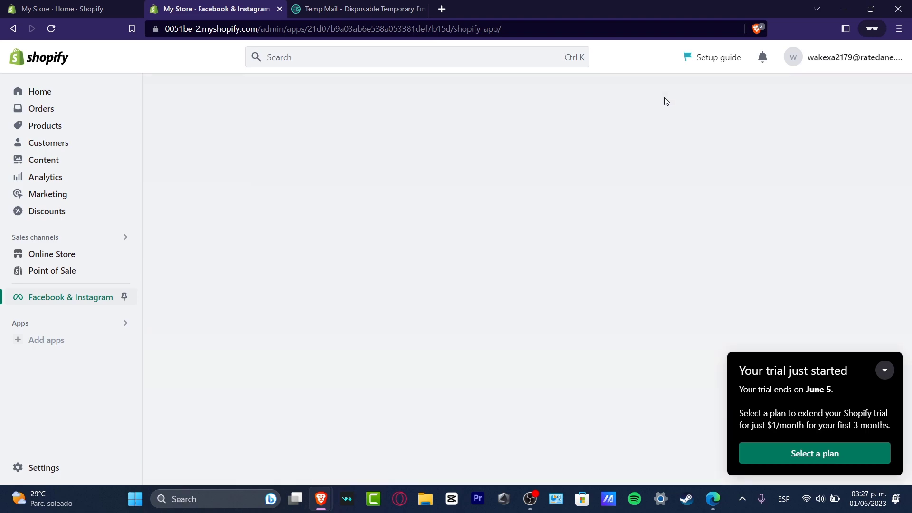
- Review the Facebook & Instagram channel page, collapse the trial notice, and start the setup for selling on Facebook and Instagram
{"action": "scroll", "coordinate": [595, 313], "scroll_direction": "down", "scroll_amount": 6}
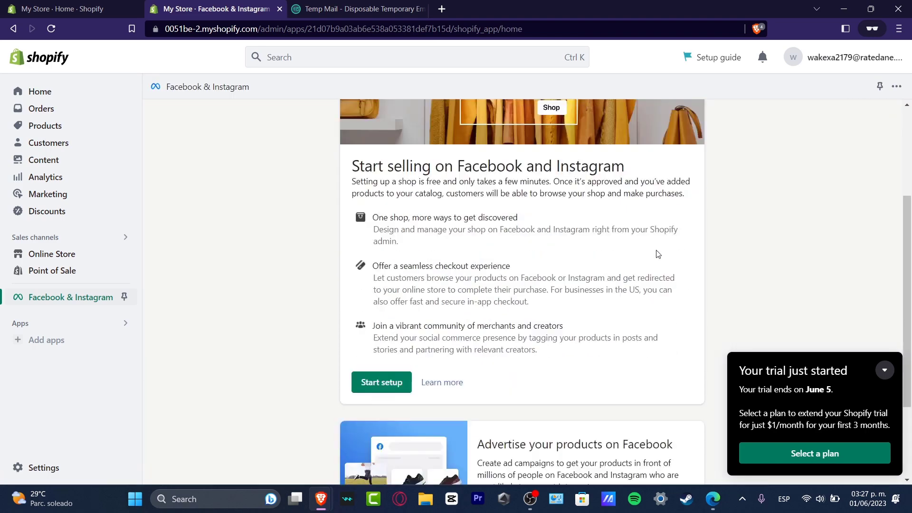
{"action": "scroll", "coordinate": [616, 222], "scroll_direction": "up", "scroll_amount": 4}
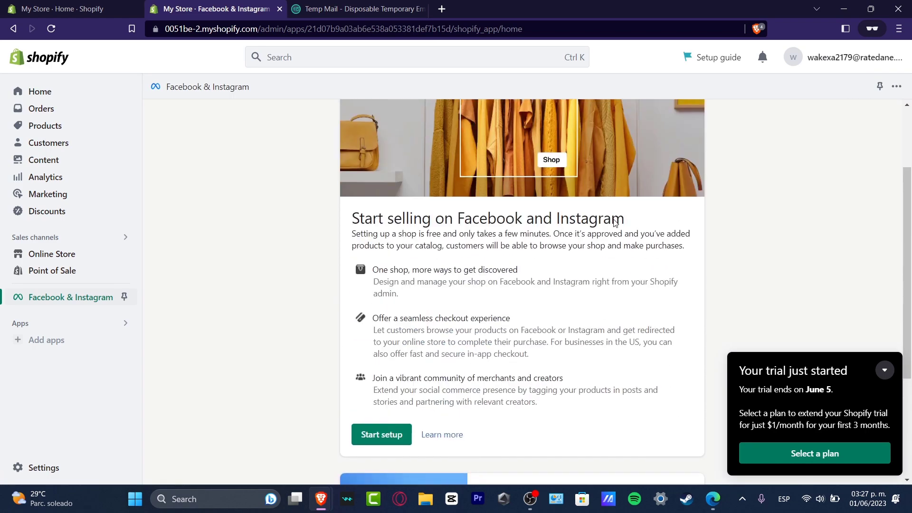
{"action": "scroll", "coordinate": [693, 246], "scroll_direction": "up", "scroll_amount": 2}
{"action": "scroll", "coordinate": [829, 299], "scroll_direction": "down", "scroll_amount": 4}
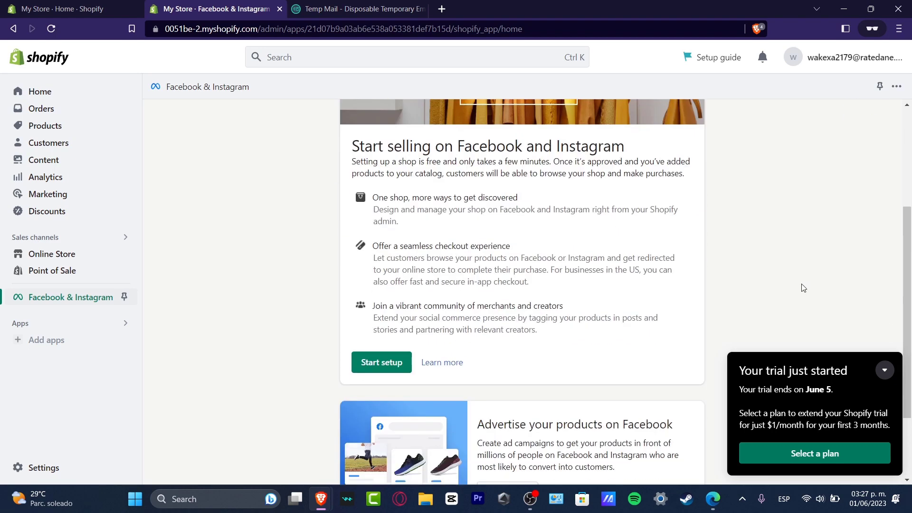
{"action": "left_click", "coordinate": [883, 370]}
{"action": "scroll", "coordinate": [799, 310], "scroll_direction": "down", "scroll_amount": 2}
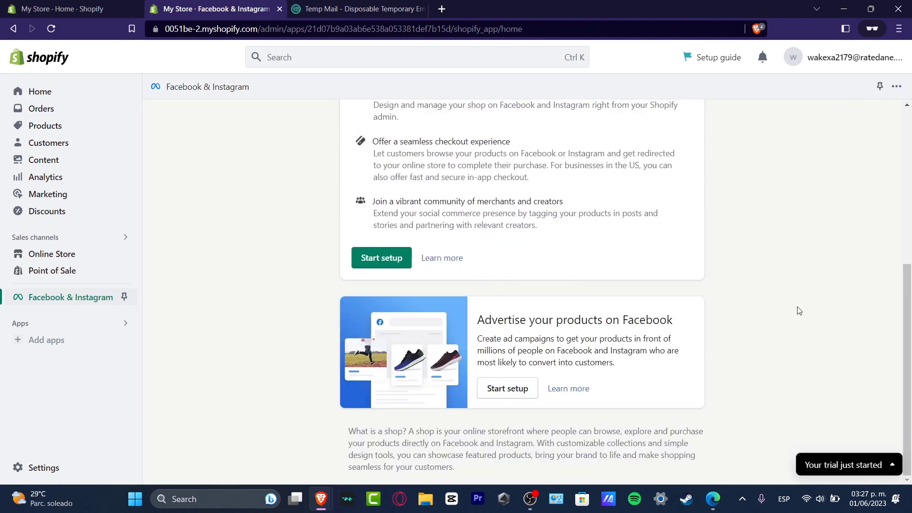
{"action": "left_click", "coordinate": [380, 257]}
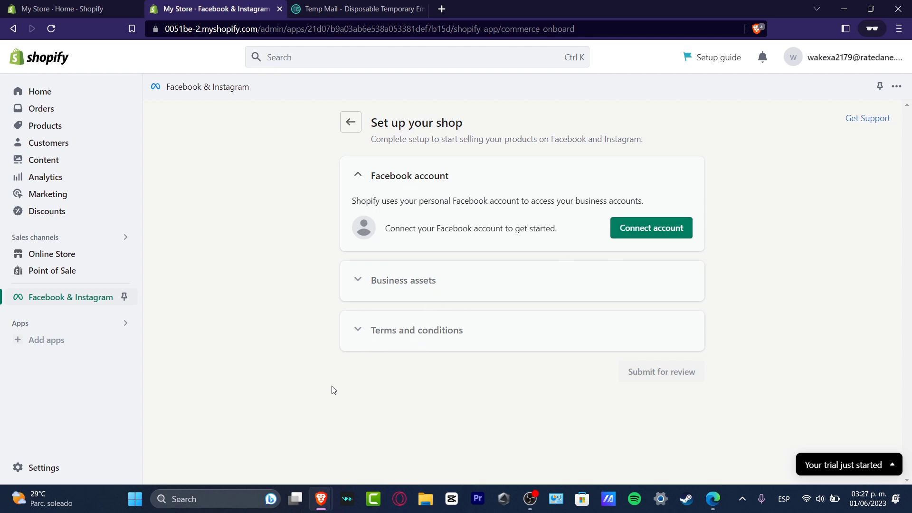
- Switch to the Meta Business Suite window and view the Pages section of the ad account settings
{"action": "mouse_move", "coordinate": [332, 507]}
{"action": "left_click", "coordinate": [284, 430]}
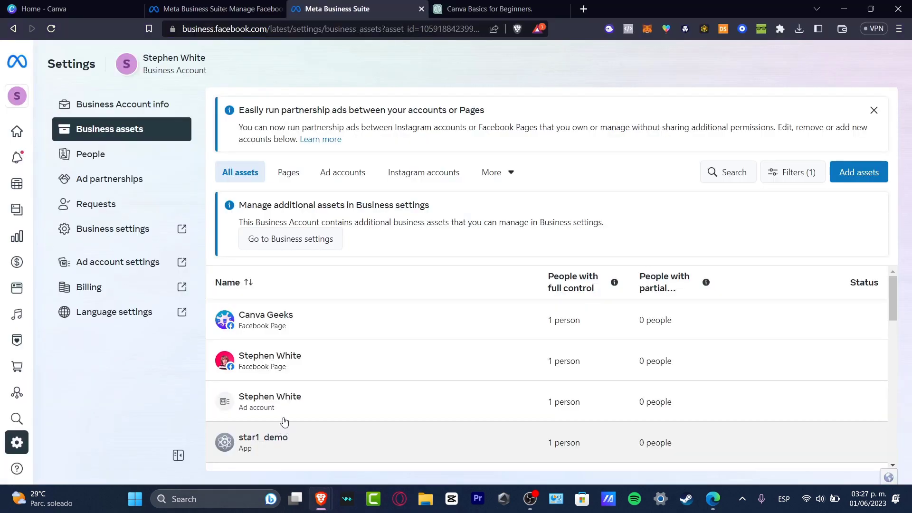
{"action": "mouse_move", "coordinate": [16, 92]}
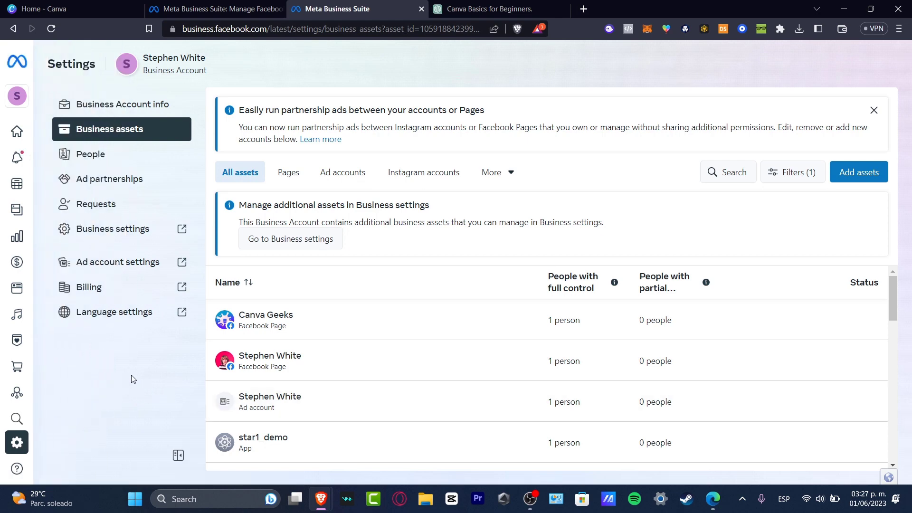
{"action": "left_click", "coordinate": [109, 264]}
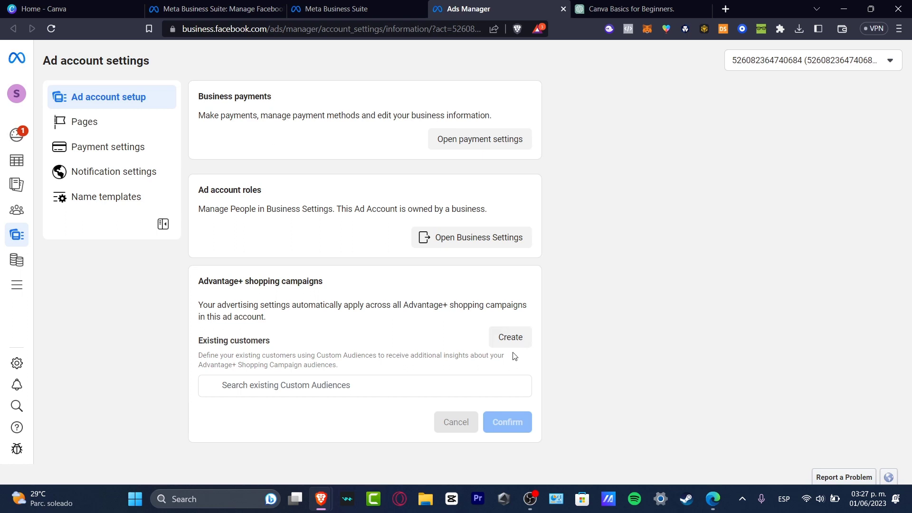
{"action": "left_click", "coordinate": [101, 127]}
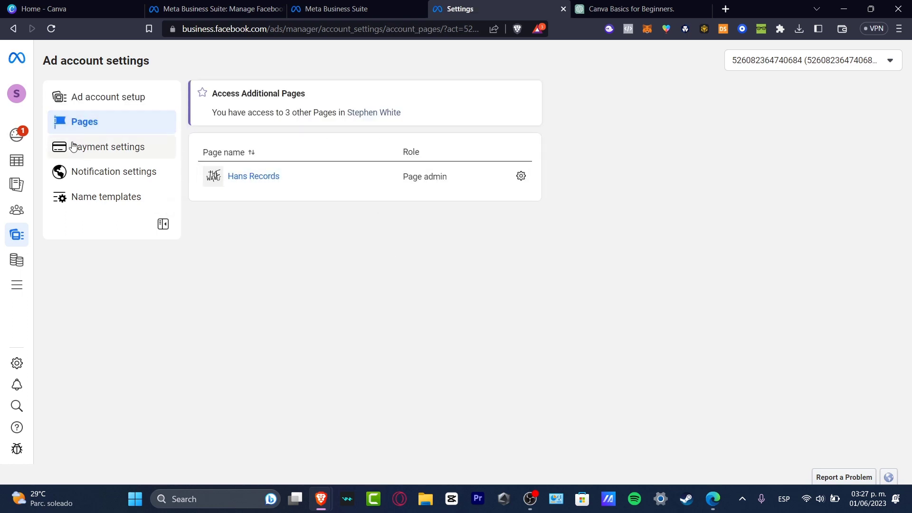
- Open the Campaigns view in Ads Manager and switch to the second listed ad account
{"action": "mouse_move", "coordinate": [19, 137]}
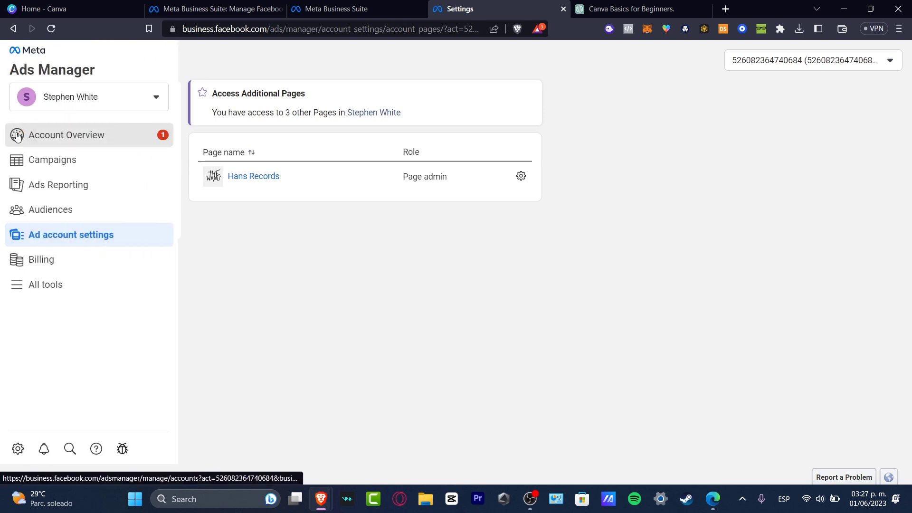
{"action": "left_click", "coordinate": [57, 164]}
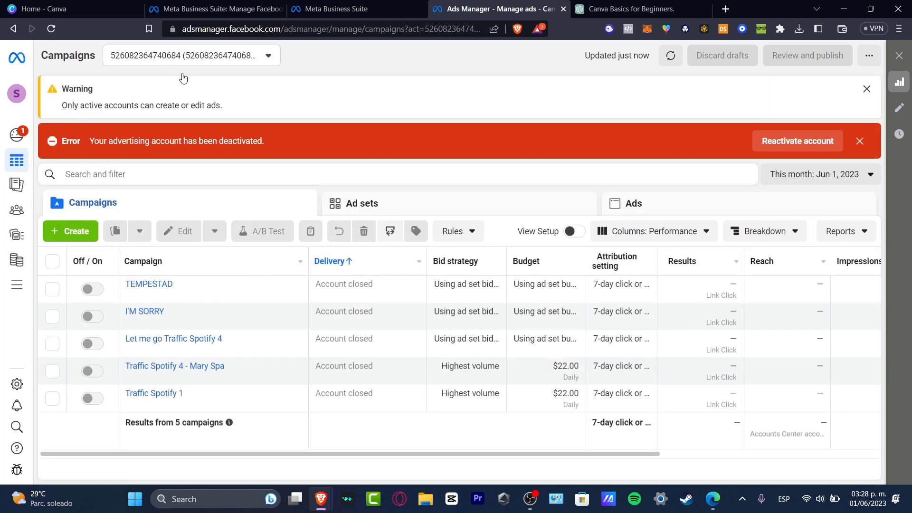
{"action": "left_click", "coordinate": [221, 61]}
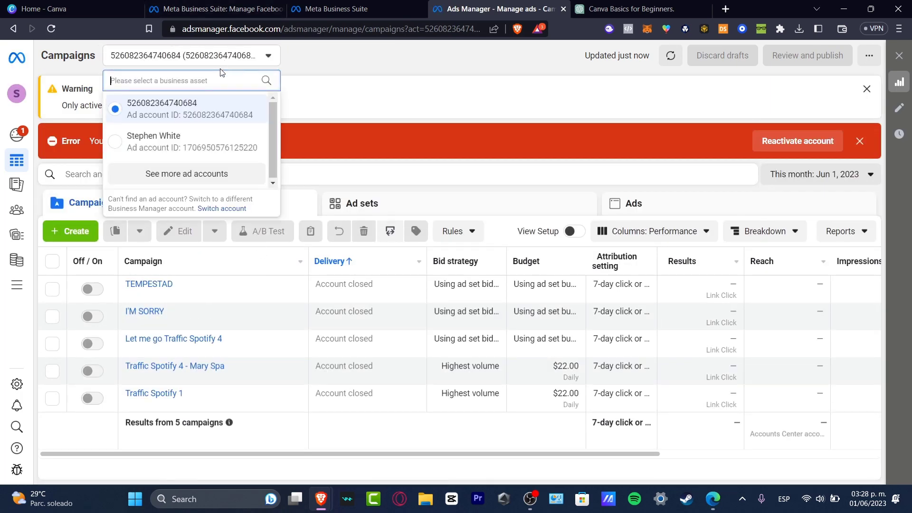
{"action": "left_click", "coordinate": [170, 148]}
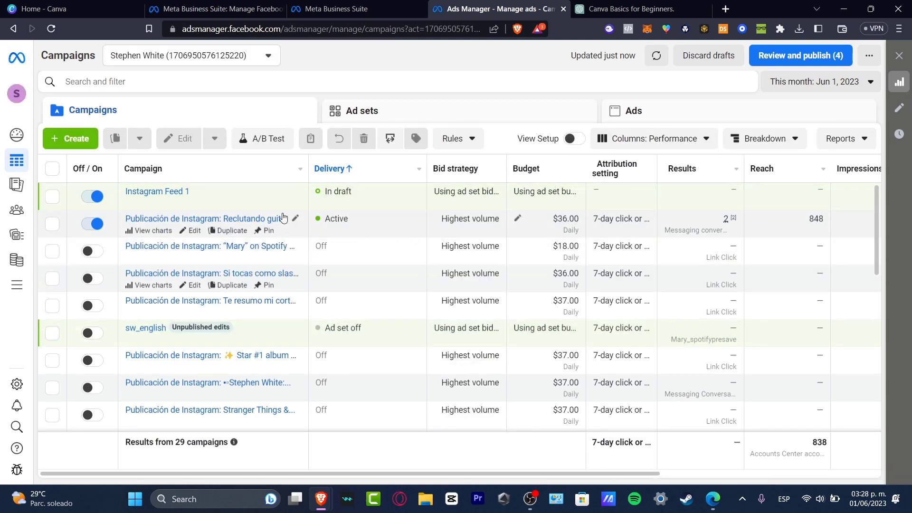
- Create a new campaign with the Sales objective
{"action": "left_click", "coordinate": [76, 139]}
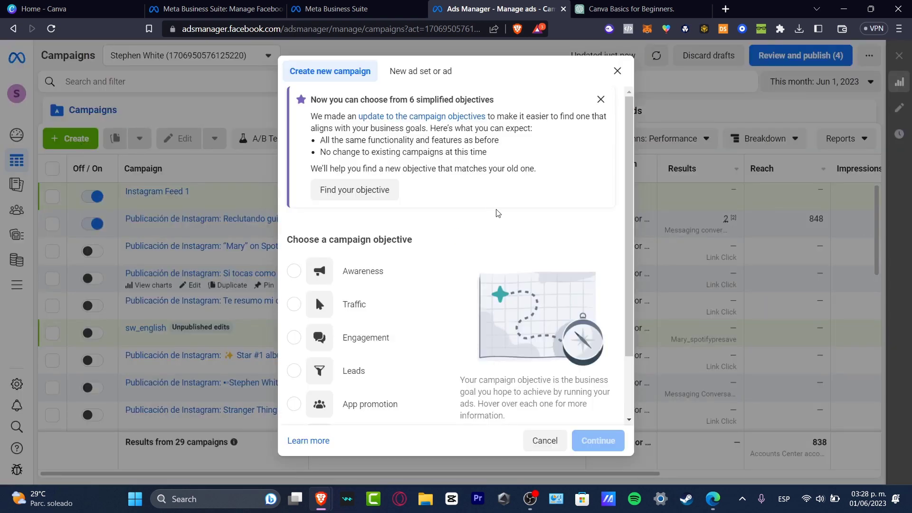
{"action": "scroll", "coordinate": [497, 214], "scroll_direction": "down", "scroll_amount": 2}
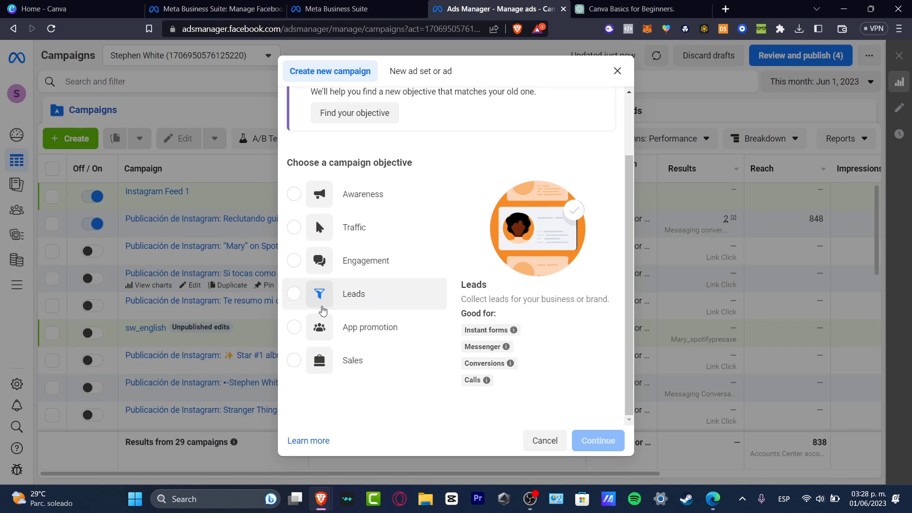
{"action": "left_click", "coordinate": [294, 295]}
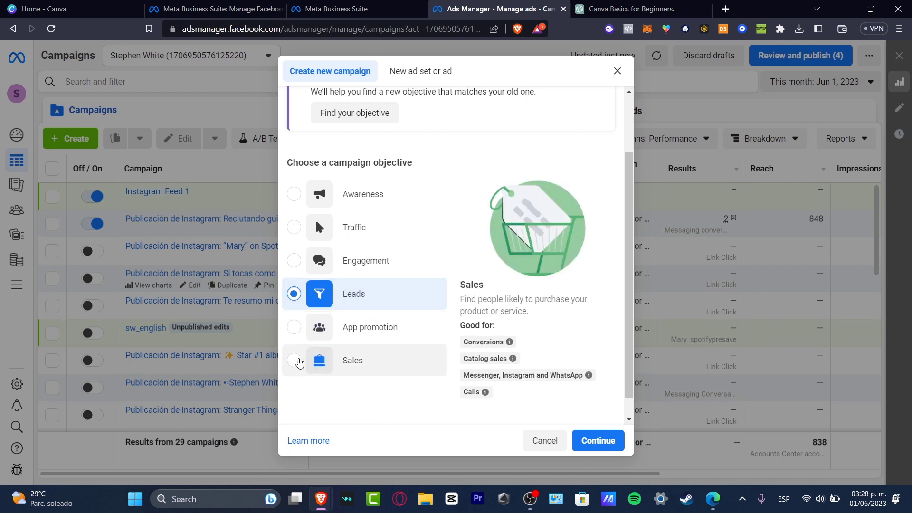
{"action": "left_click", "coordinate": [294, 362]}
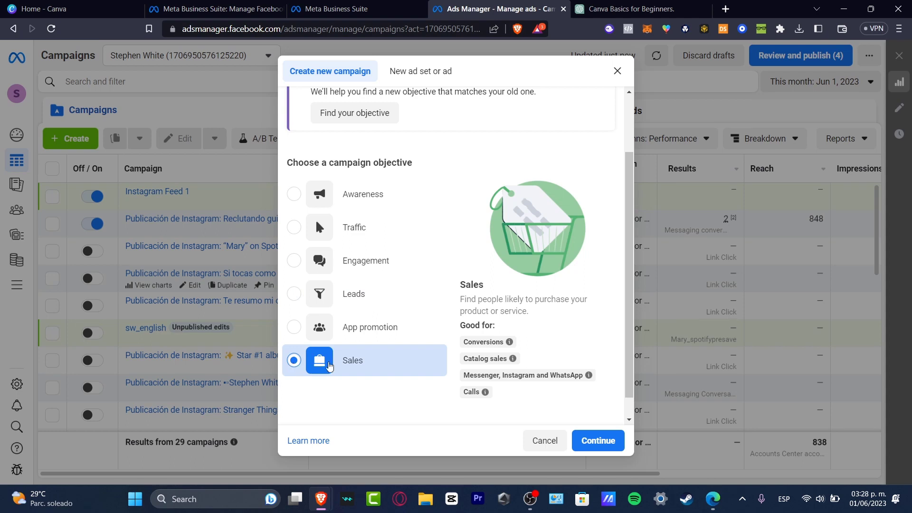
{"action": "left_click", "coordinate": [600, 439]}
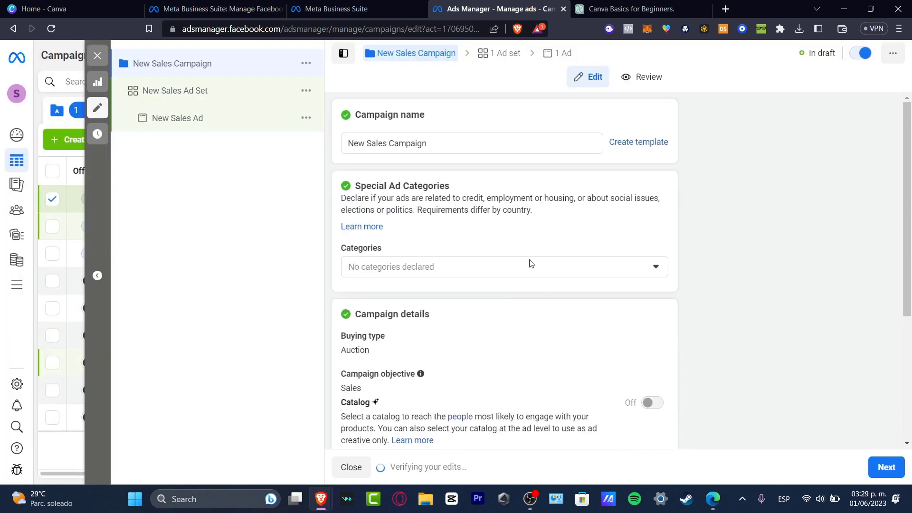
- Rename the new sales campaign as "Shopify Tier 1"
{"action": "left_click_drag", "start_coordinate": [471, 143], "coordinate": [349, 143]}
{"action": "type", "text": "shopify"}
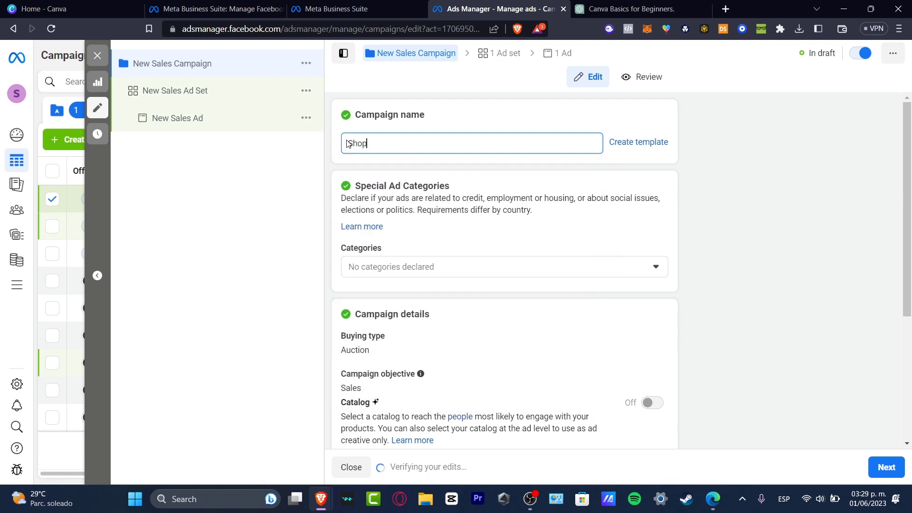
{"action": "type", "text": " Tier 1"}
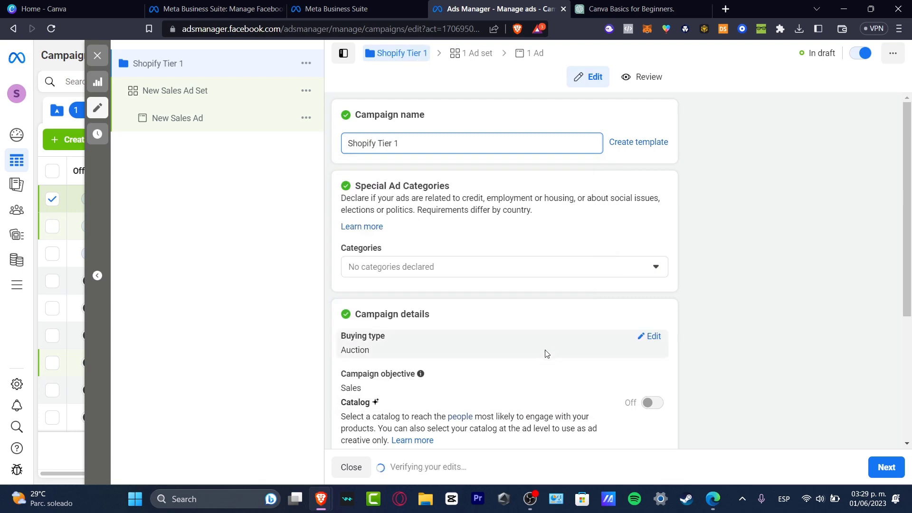
- Show the extra campaign detail options, check the Shopify shop setup page, and return to the campaign's remaining settings in Ads Manager
{"action": "scroll", "coordinate": [551, 339], "scroll_direction": "down", "scroll_amount": 4}
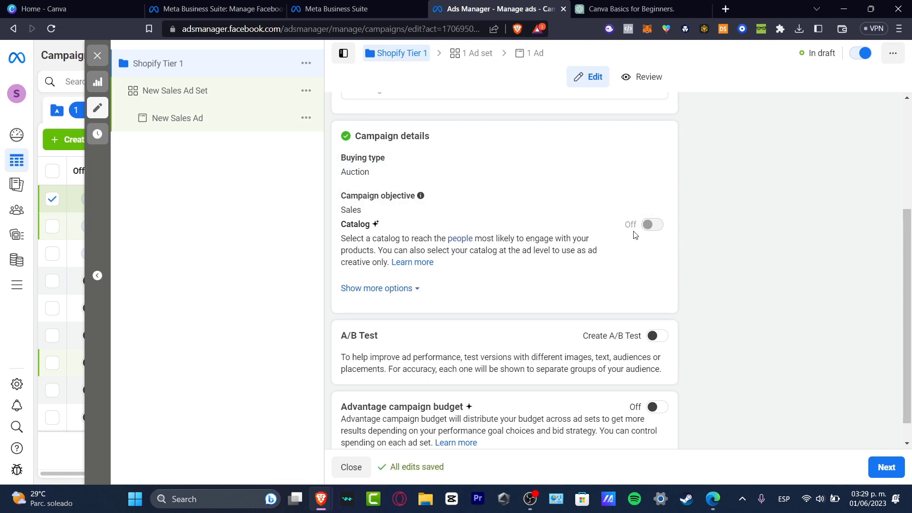
{"action": "left_click", "coordinate": [412, 288]}
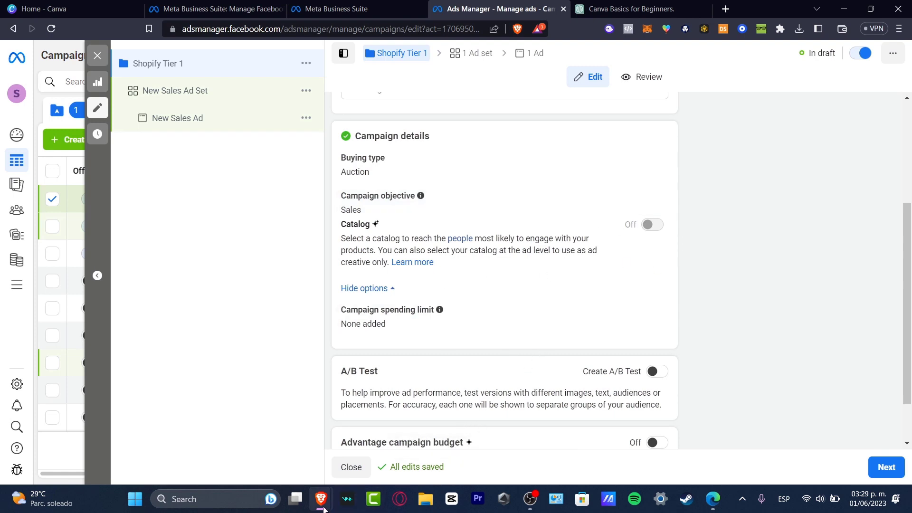
{"action": "mouse_move", "coordinate": [321, 499]}
{"action": "left_click", "coordinate": [375, 430]}
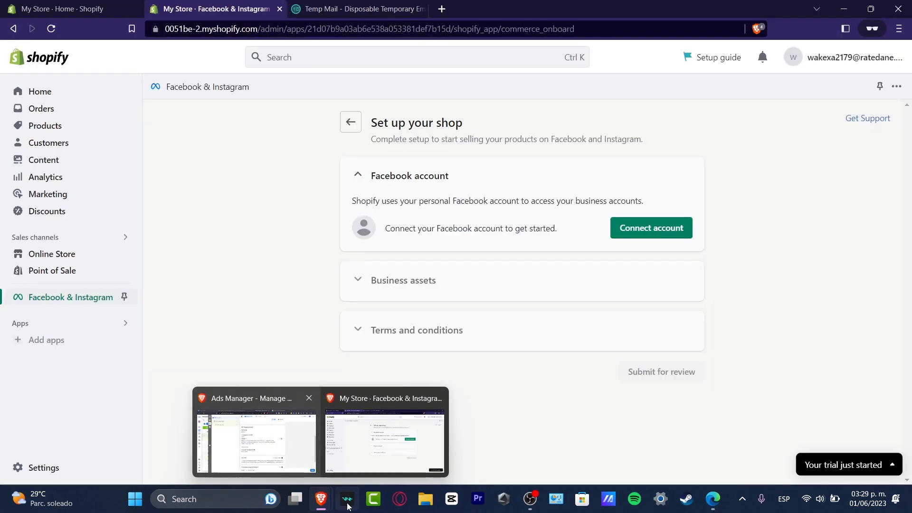
{"action": "mouse_move", "coordinate": [321, 498]}
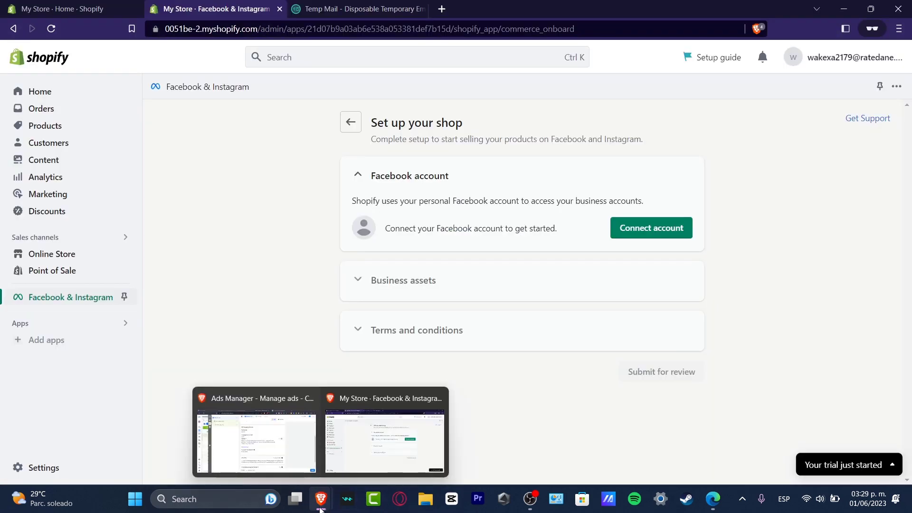
{"action": "left_click", "coordinate": [279, 441]}
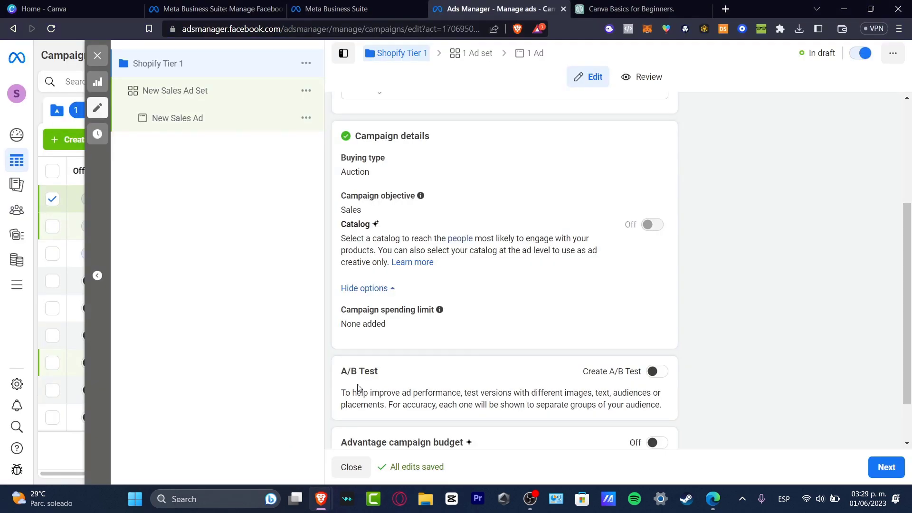
{"action": "scroll", "coordinate": [611, 389], "scroll_direction": "down", "scroll_amount": 1}
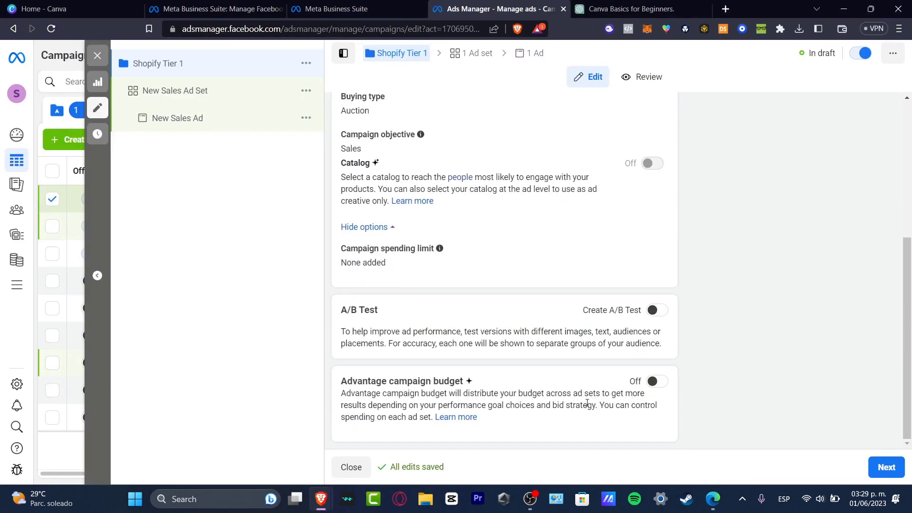
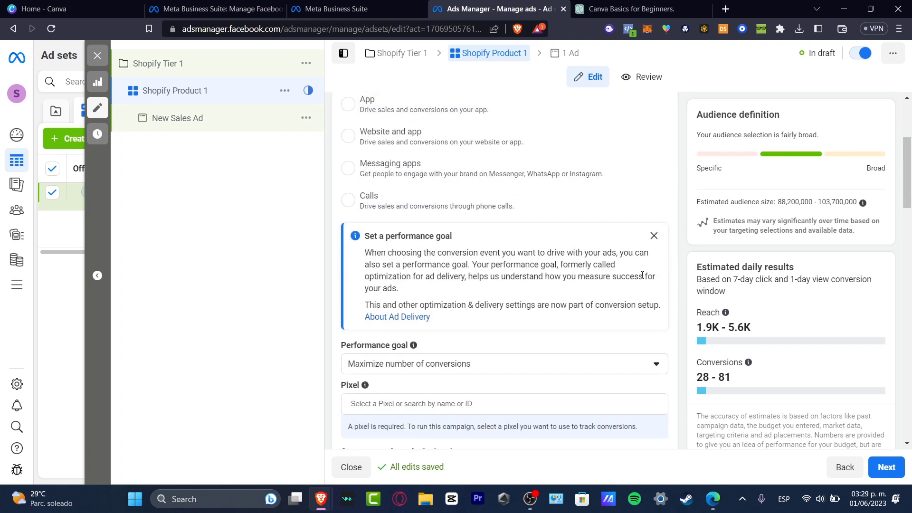
- Dismiss the performance goal tip and view the performance goal choices of the Shopify Product 1 ad set
{"action": "left_click", "coordinate": [654, 236]}
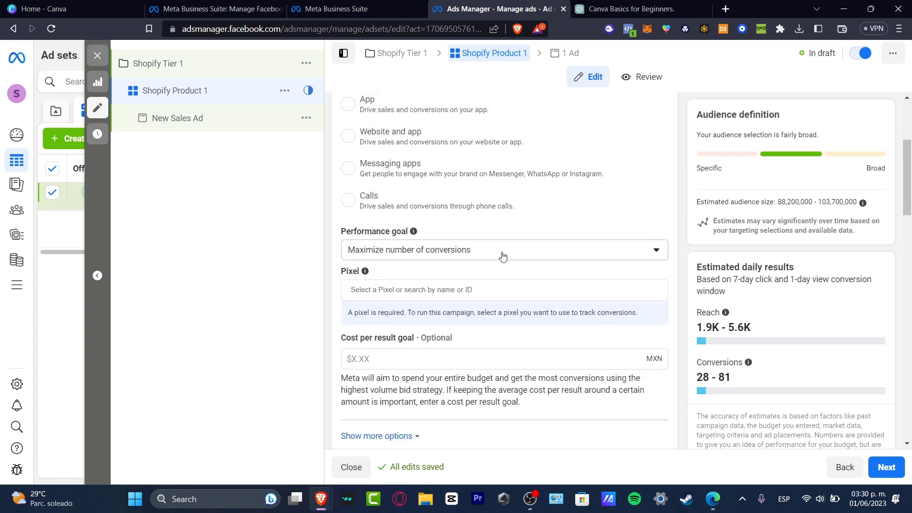
{"action": "left_click", "coordinate": [451, 261]}
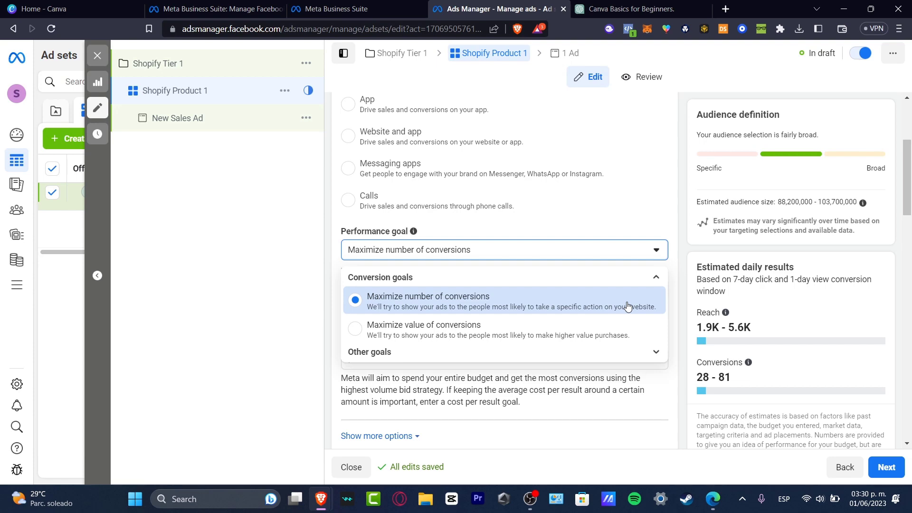
{"action": "left_click", "coordinate": [622, 251]}
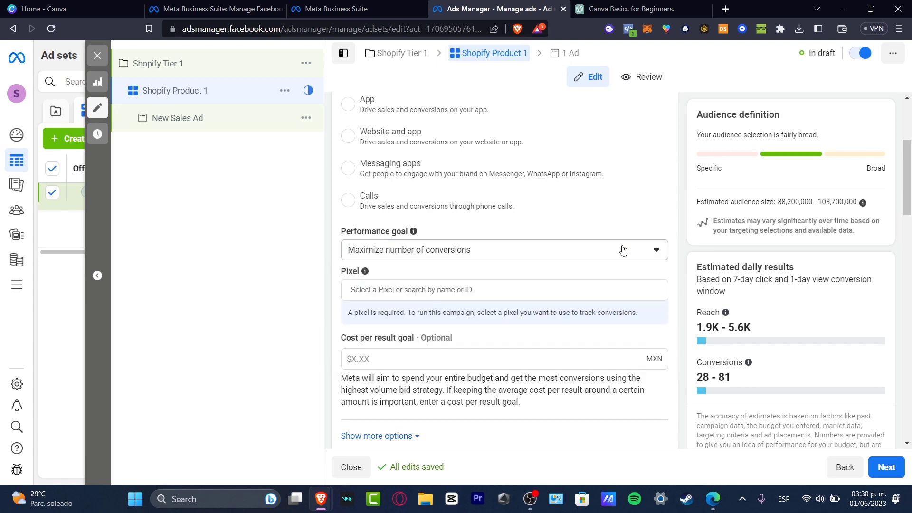
- View the pixels available for tracking the ad set's conversions
{"action": "scroll", "coordinate": [586, 312], "scroll_direction": "down", "scroll_amount": 3}
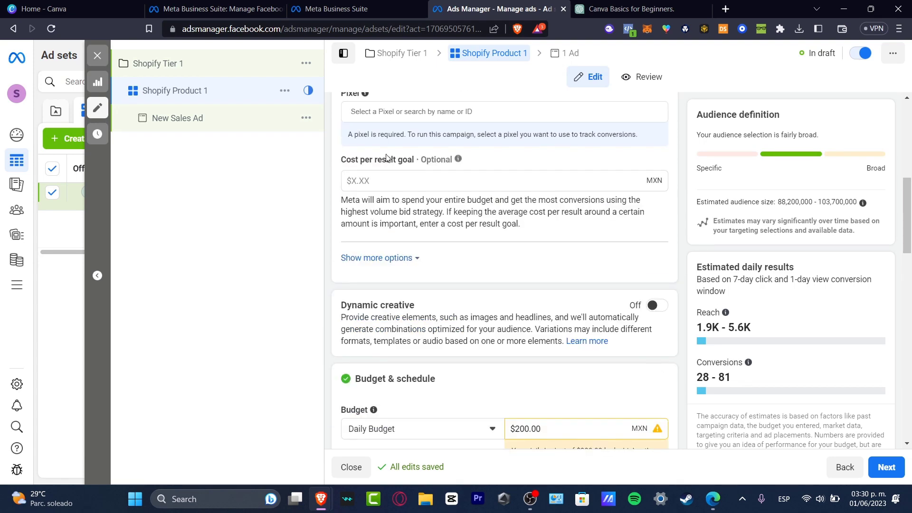
{"action": "mouse_move", "coordinate": [465, 177]}
{"action": "left_click", "coordinate": [441, 112]}
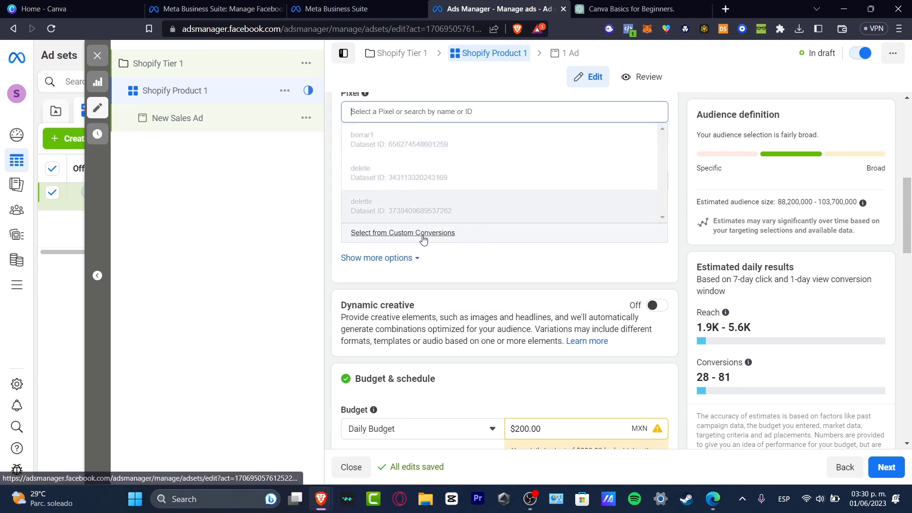
{"action": "scroll", "coordinate": [504, 228], "scroll_direction": "up", "scroll_amount": 3}
{"action": "scroll", "coordinate": [483, 290], "scroll_direction": "down", "scroll_amount": 5}
{"action": "scroll", "coordinate": [477, 295], "scroll_direction": "up", "scroll_amount": 2}
- Show the additional conversion options of the ad set, including attribution setting and delivery type
{"action": "left_click", "coordinate": [410, 260]}
{"action": "left_click", "coordinate": [411, 259]}
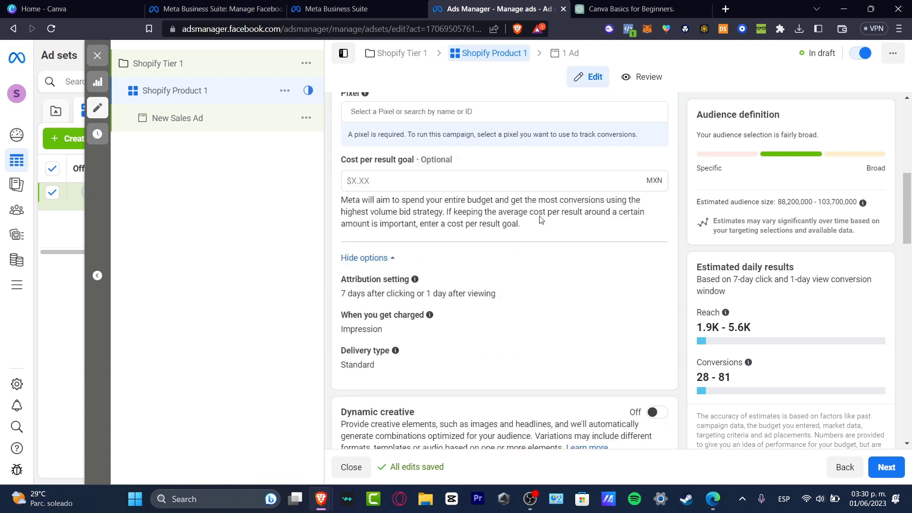
{"action": "scroll", "coordinate": [518, 236], "scroll_direction": "down", "scroll_amount": 7}
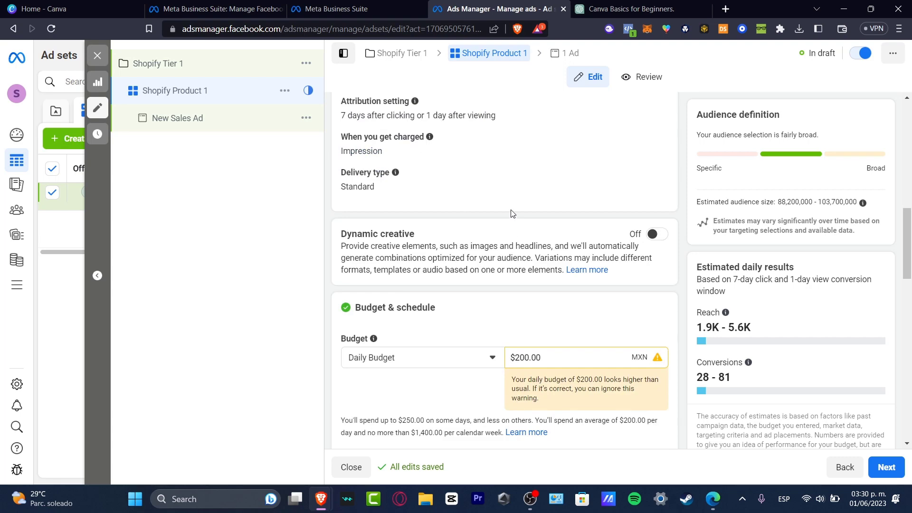
- Change the ad set's budget type to Lifetime Budget and set the amount to $2,000.00 MXN
{"action": "left_click", "coordinate": [406, 184]}
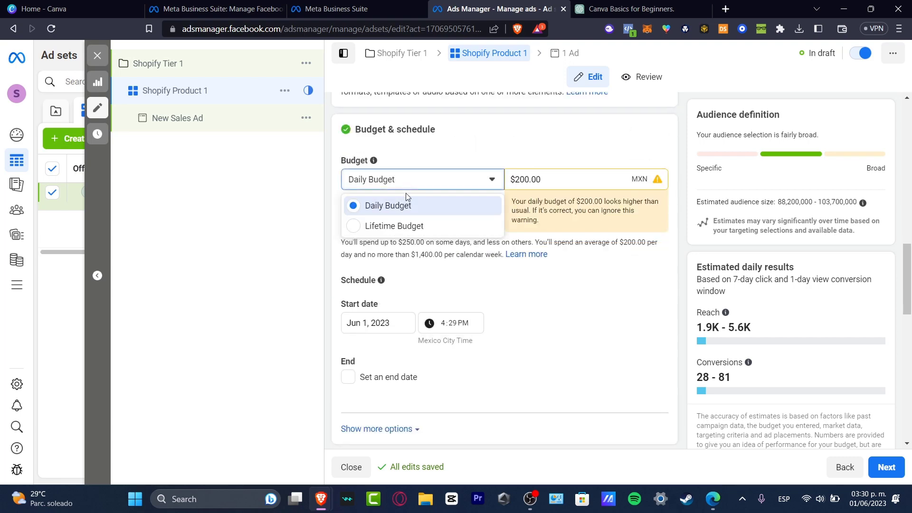
{"action": "left_click", "coordinate": [389, 226]}
{"action": "left_click", "coordinate": [540, 189]}
{"action": "key", "text": "ctrl+a"}
{"action": "type", "text": "5"}
{"action": "left_click", "coordinate": [572, 155]}
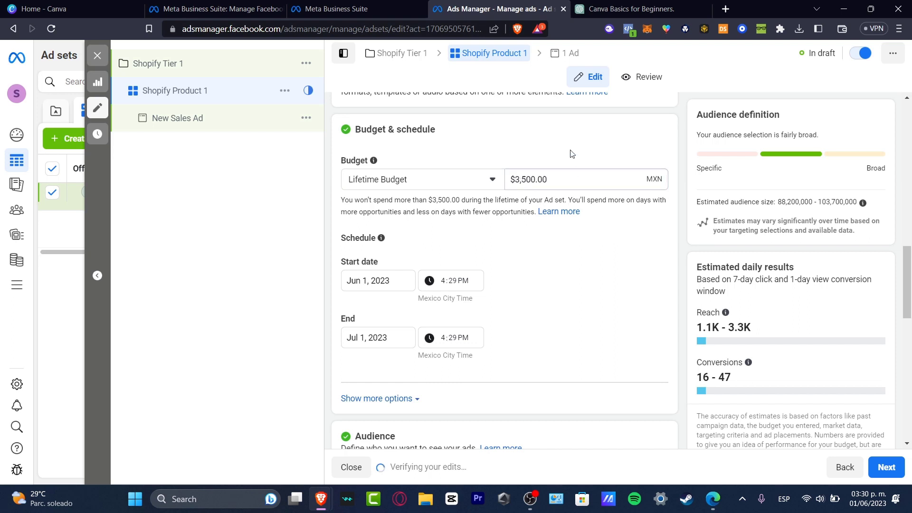
{"action": "double_click", "coordinate": [593, 182]}
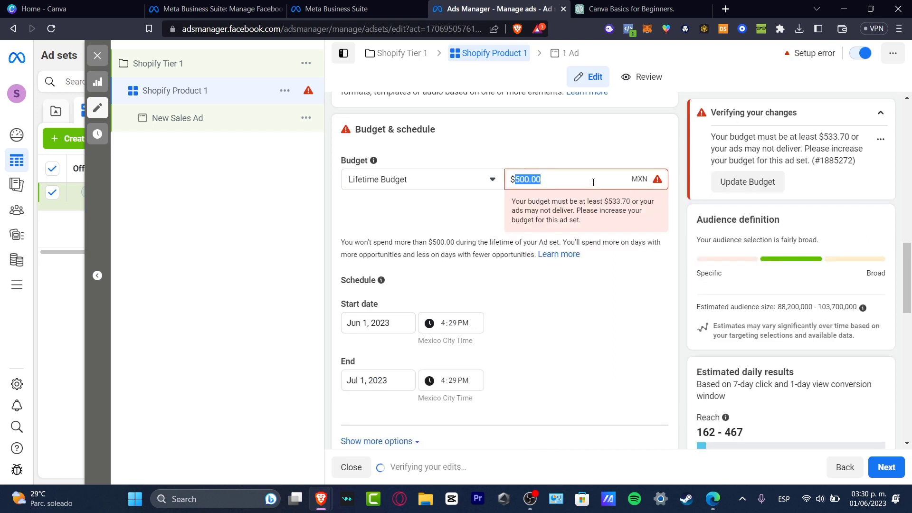
{"action": "type", "text": "2,000"}
{"action": "left_click", "coordinate": [454, 239]}
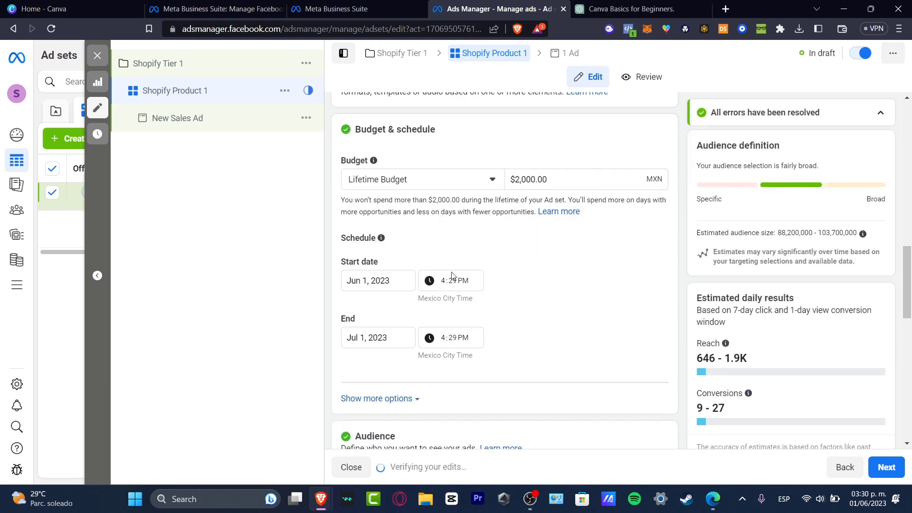
- Set the maximum age of the ad set's new audience to 25
{"action": "scroll", "coordinate": [507, 268], "scroll_direction": "down", "scroll_amount": 4}
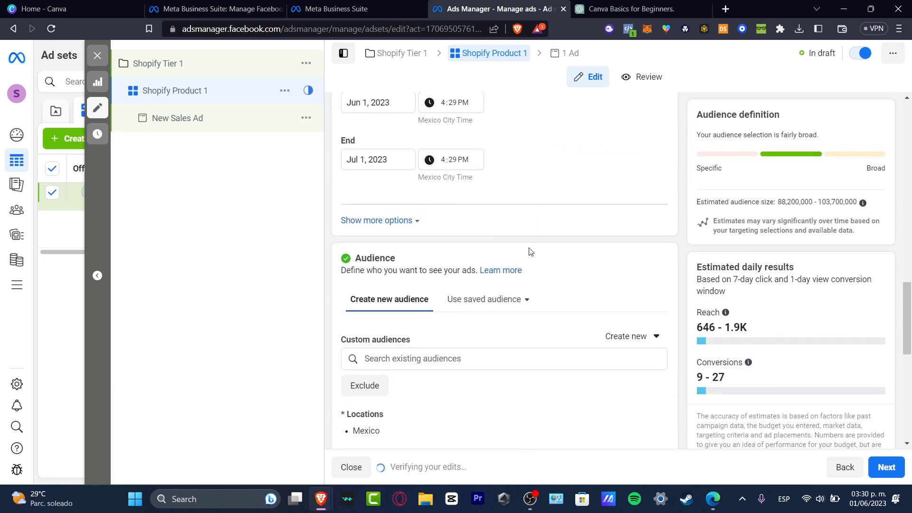
{"action": "scroll", "coordinate": [530, 251], "scroll_direction": "down", "scroll_amount": 4}
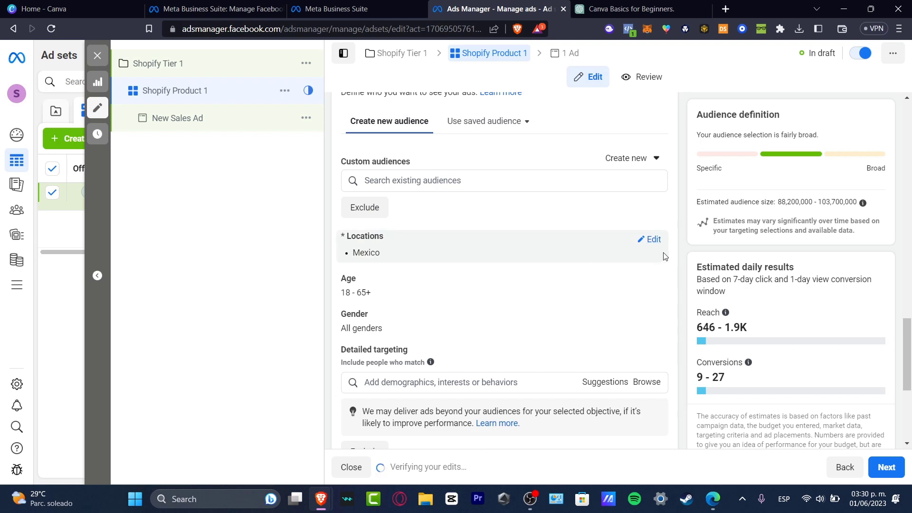
{"action": "left_click", "coordinate": [651, 280]}
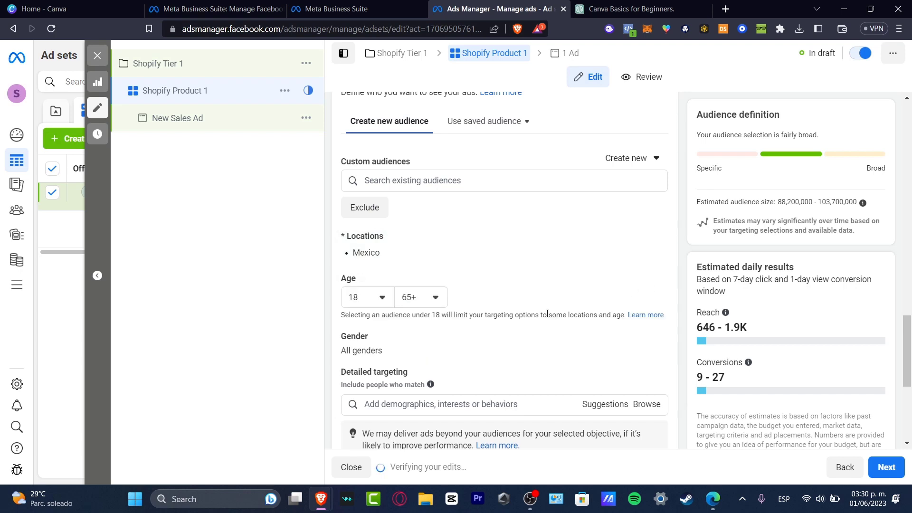
{"action": "left_click", "coordinate": [437, 303]}
{"action": "scroll", "coordinate": [470, 362], "scroll_direction": "up", "scroll_amount": 15}
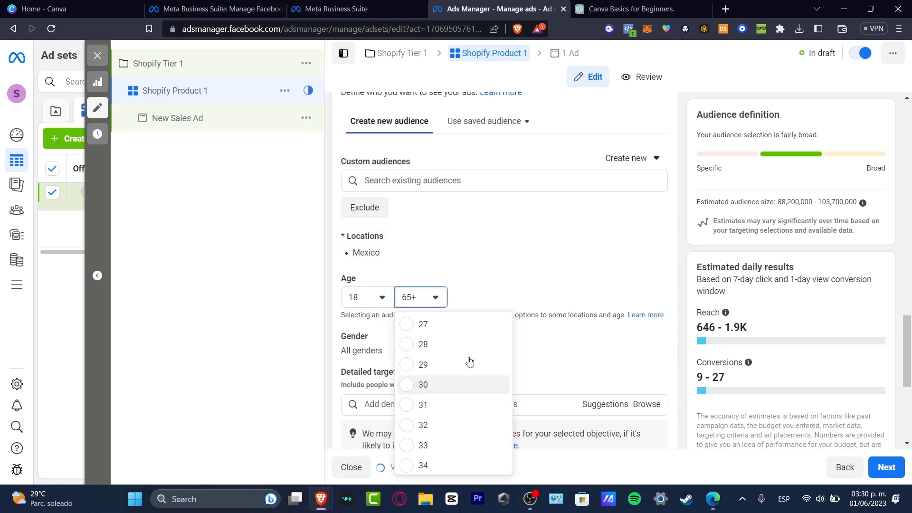
{"action": "scroll", "coordinate": [438, 442], "scroll_direction": "down", "scroll_amount": 4}
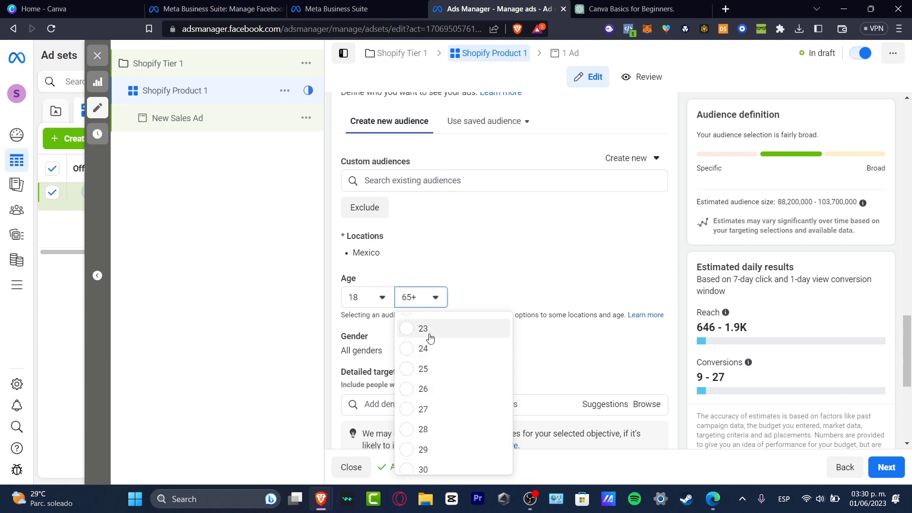
{"action": "key", "text": "Return"}
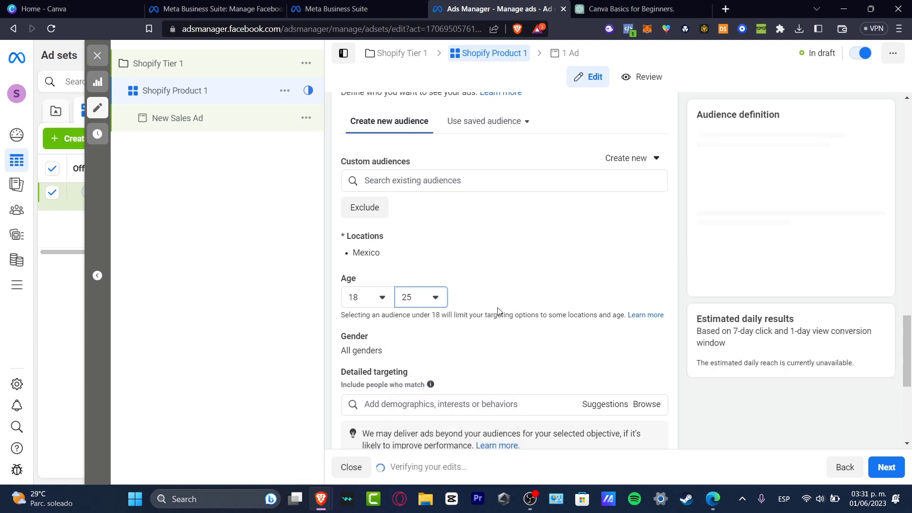
- Continue past the remaining audience and placement settings to the ad and rename it as product 1
{"action": "scroll", "coordinate": [516, 313], "scroll_direction": "down", "scroll_amount": 5}
{"action": "scroll", "coordinate": [380, 270], "scroll_direction": "up", "scroll_amount": 4}
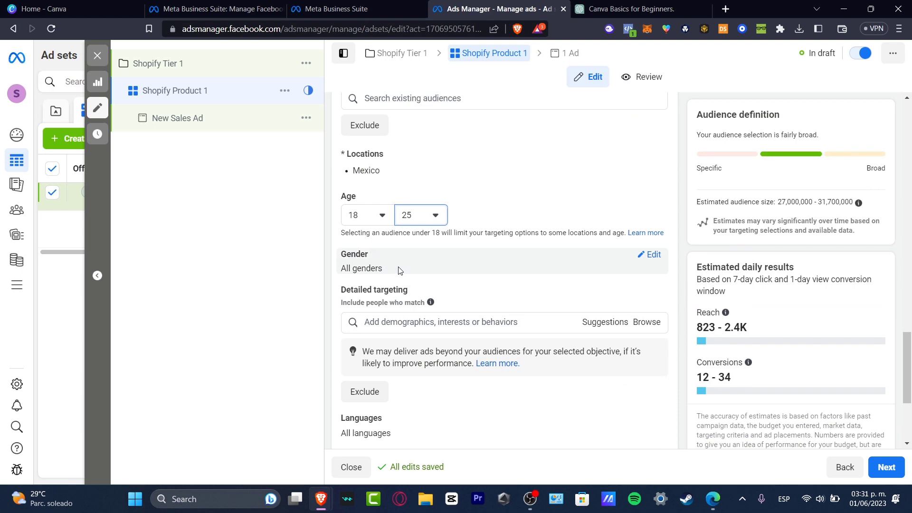
{"action": "scroll", "coordinate": [458, 287], "scroll_direction": "down", "scroll_amount": 4}
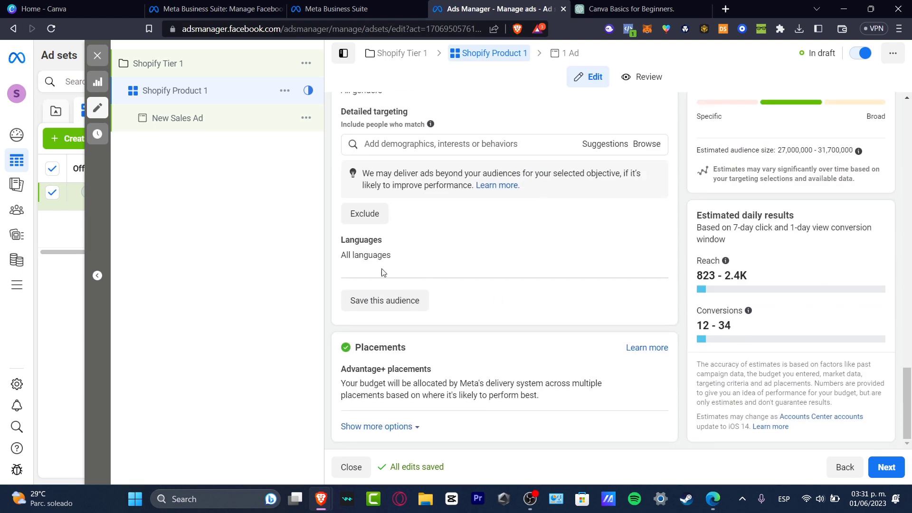
{"action": "left_click", "coordinate": [886, 466]}
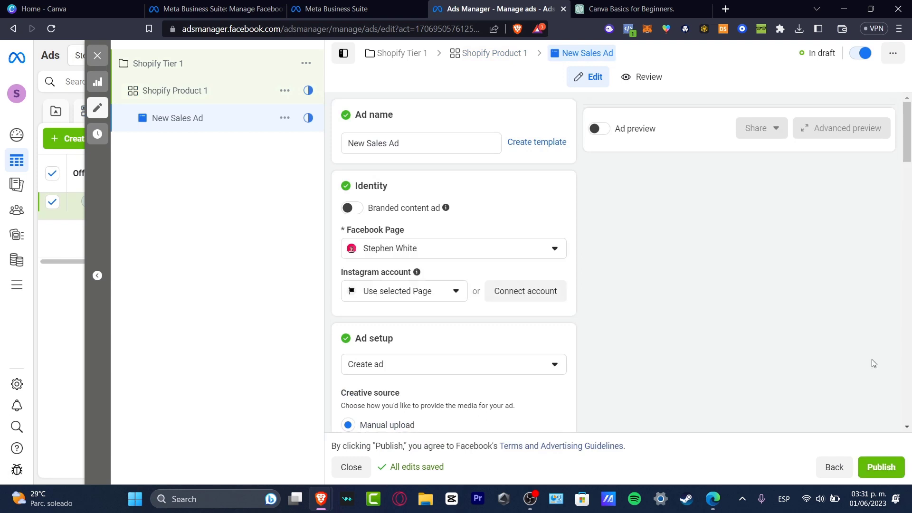
{"action": "triple_click", "coordinate": [410, 147]}
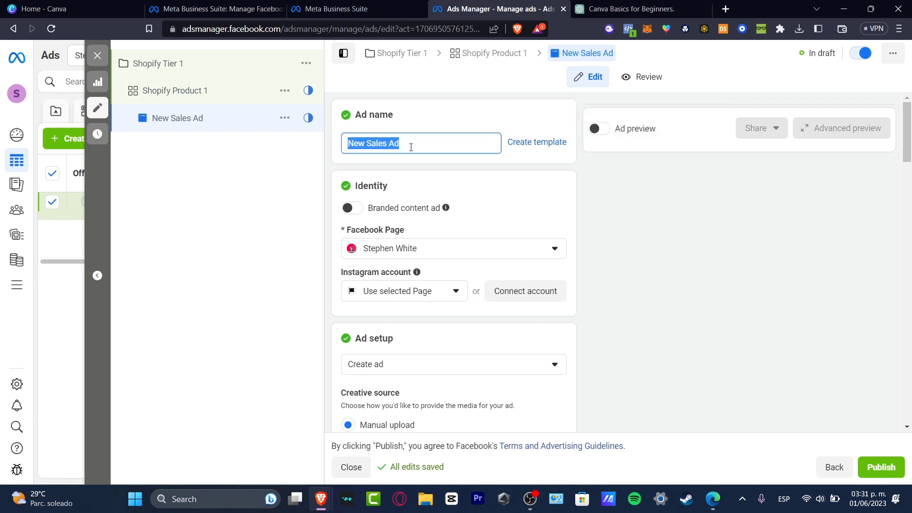
{"action": "type", "text": "product 1"}
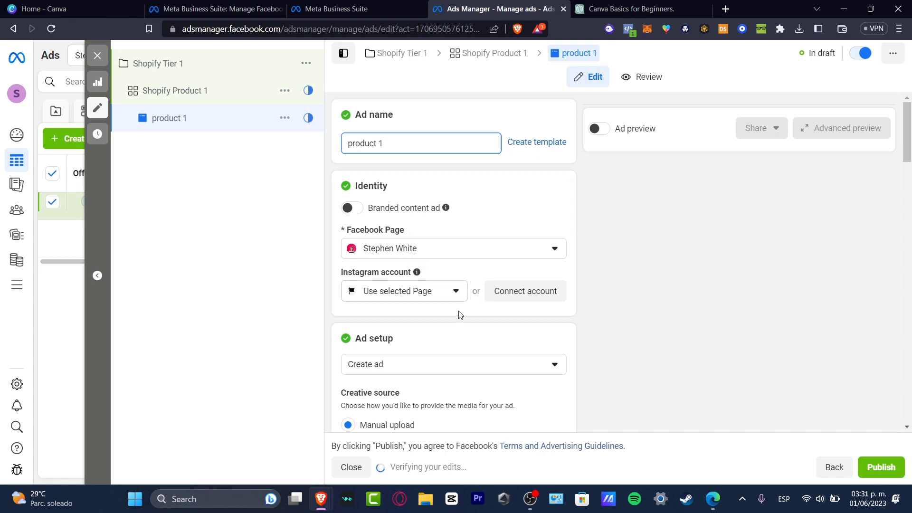
- Choose Create ad as the ad setup for product 1
{"action": "scroll", "coordinate": [459, 312], "scroll_direction": "down", "scroll_amount": 4}
{"action": "left_click", "coordinate": [397, 188]}
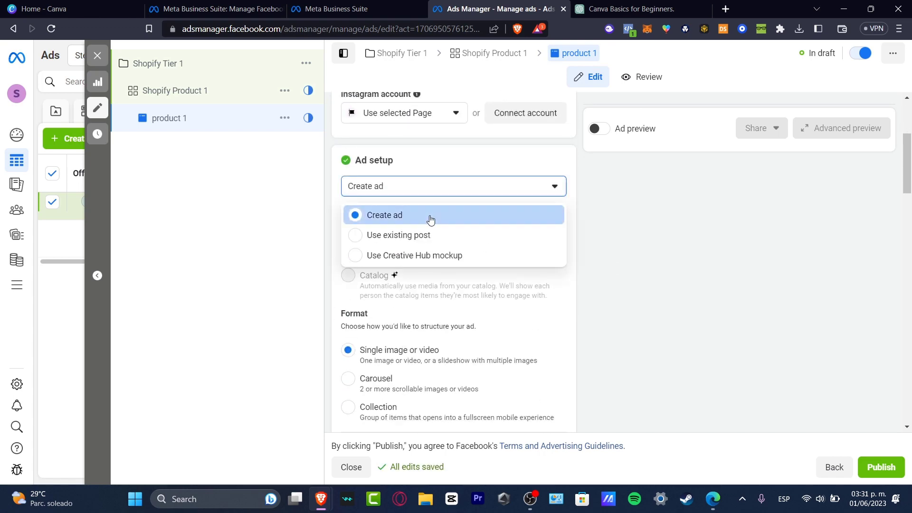
{"action": "left_click", "coordinate": [430, 218]}
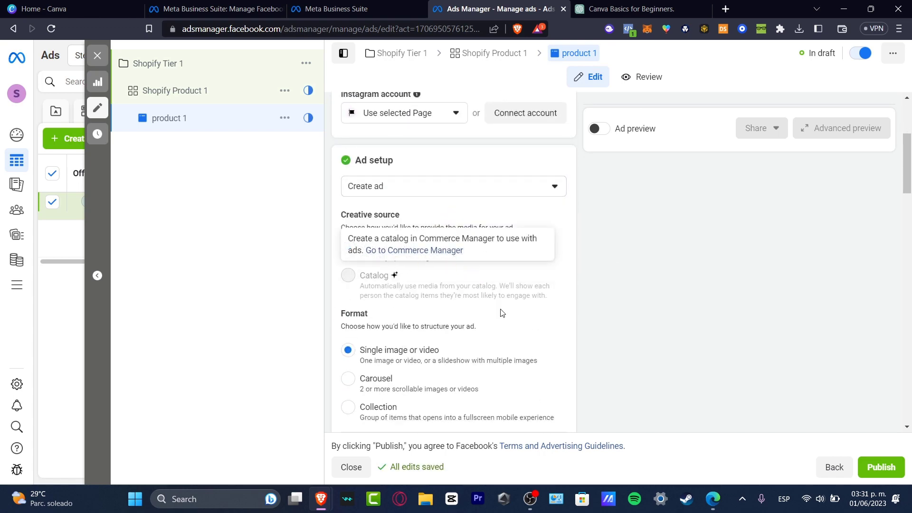
- Add the first 1024 × 1024 account video as the ad's media, keeping the original crops and standard enhancements on
{"action": "scroll", "coordinate": [501, 313], "scroll_direction": "down", "scroll_amount": 4}
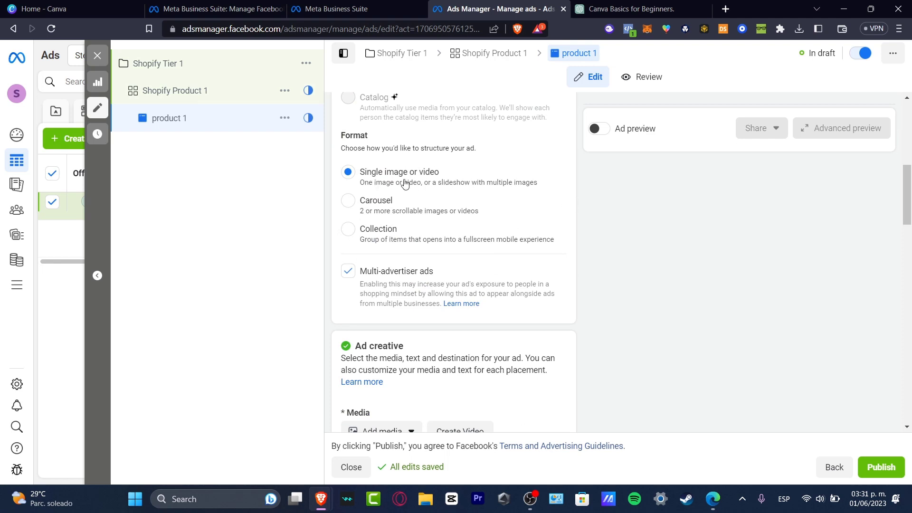
{"action": "scroll", "coordinate": [473, 212], "scroll_direction": "down", "scroll_amount": 4}
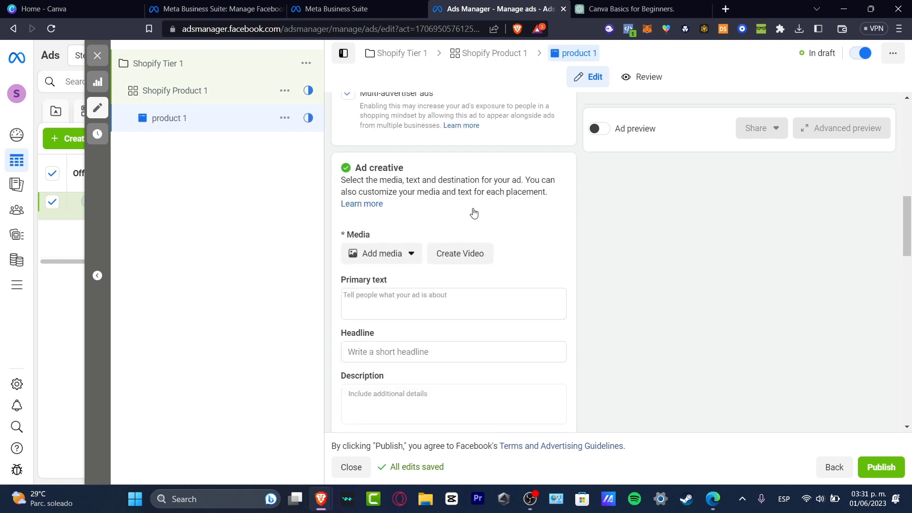
{"action": "left_click", "coordinate": [405, 256]}
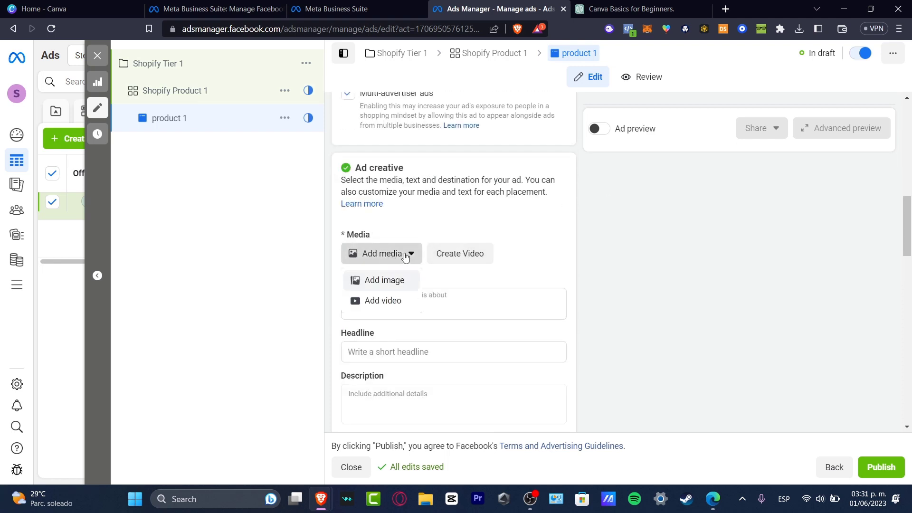
{"action": "left_click", "coordinate": [388, 296]}
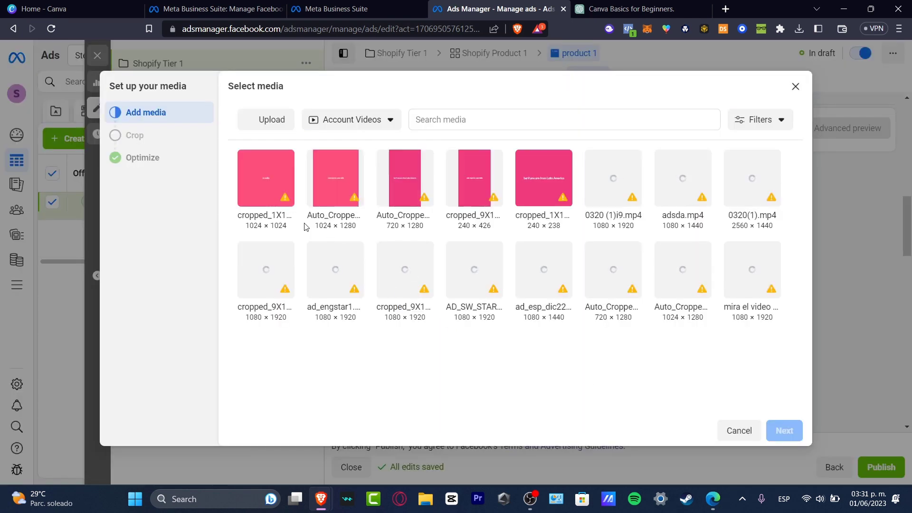
{"action": "left_click", "coordinate": [260, 182]}
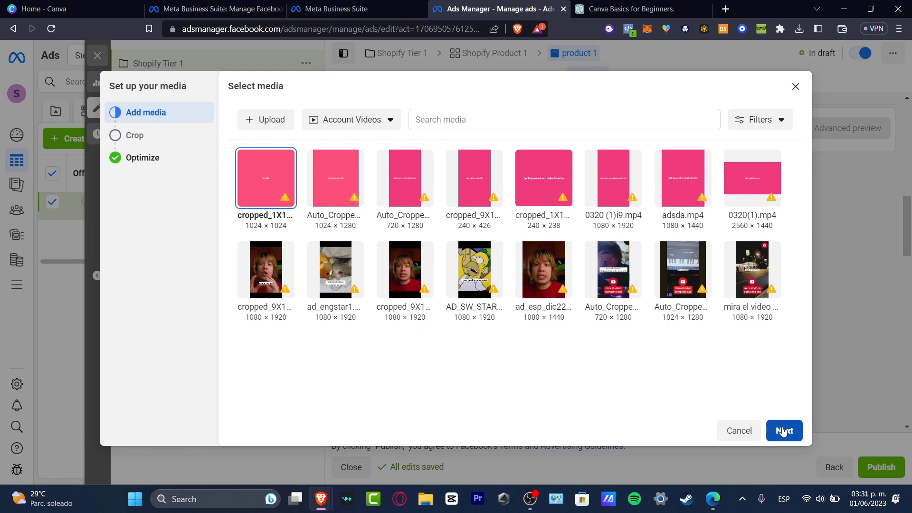
{"action": "left_click", "coordinate": [782, 430]}
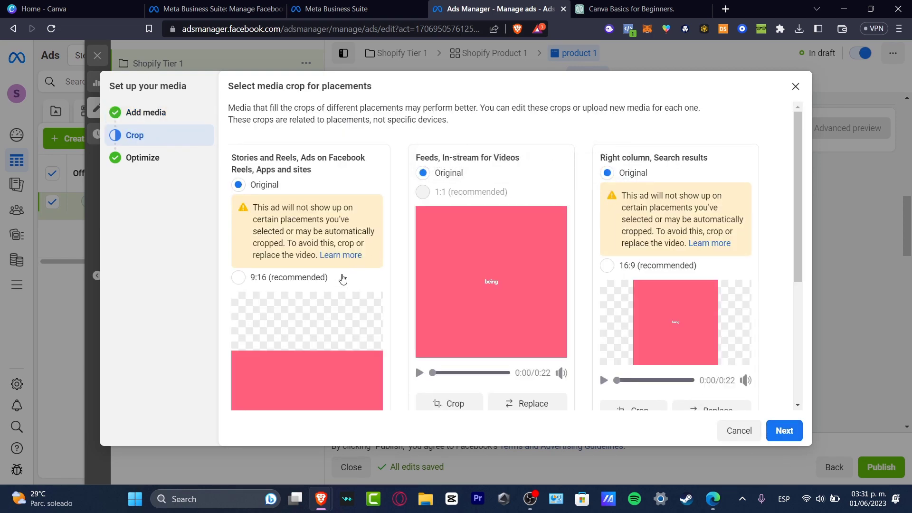
{"action": "left_click", "coordinate": [784, 430]}
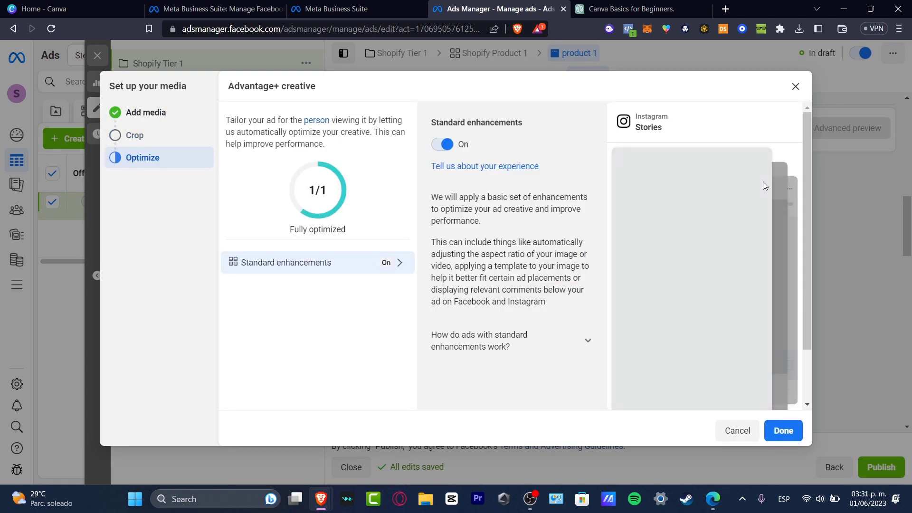
{"action": "left_click", "coordinate": [792, 433]}
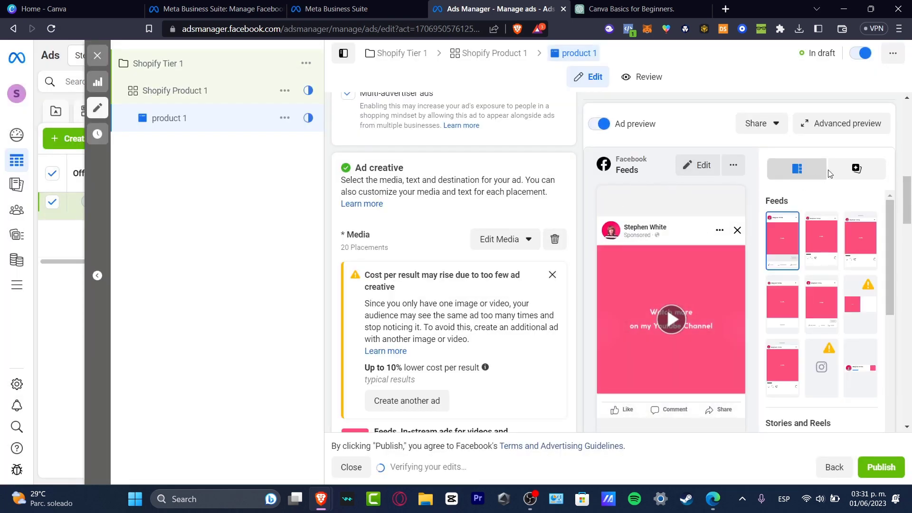
- Enter "50% OFF only today" as the ad's primary text
{"action": "scroll", "coordinate": [481, 323], "scroll_direction": "down", "scroll_amount": 7}
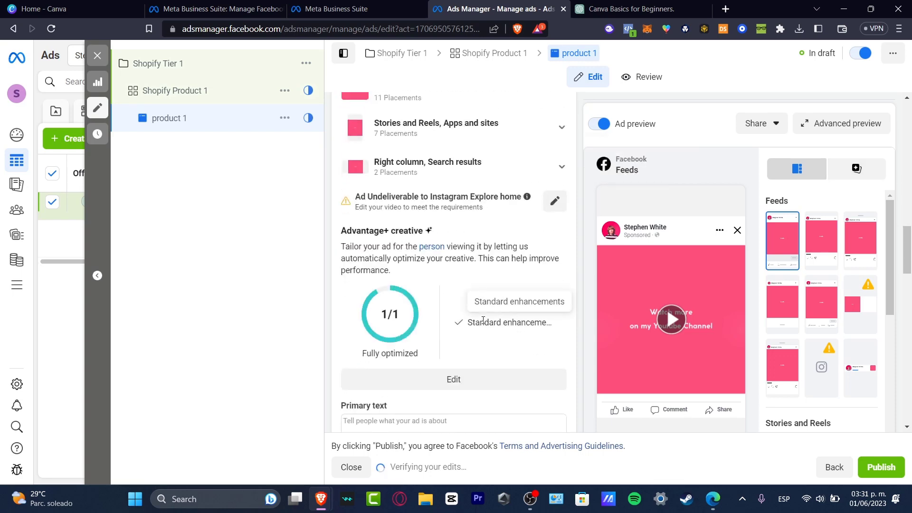
{"action": "scroll", "coordinate": [468, 283], "scroll_direction": "down", "scroll_amount": 3}
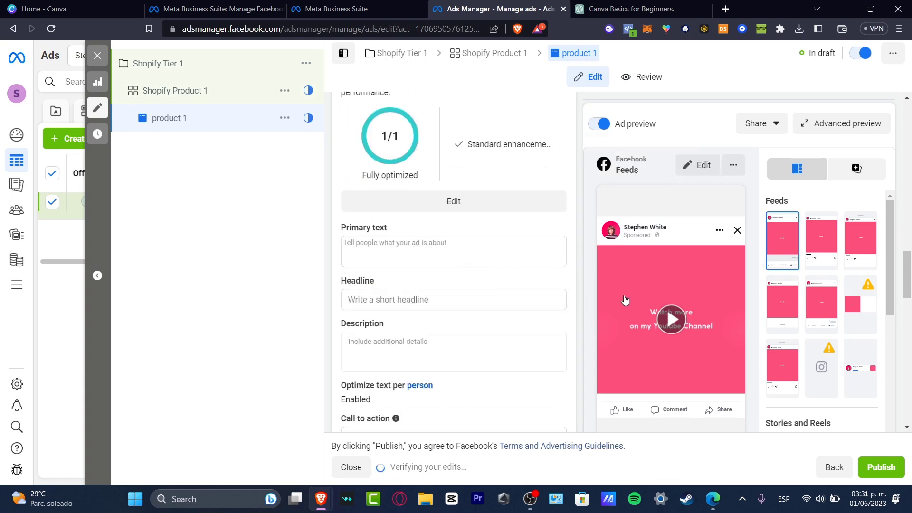
{"action": "left_click", "coordinate": [439, 241]}
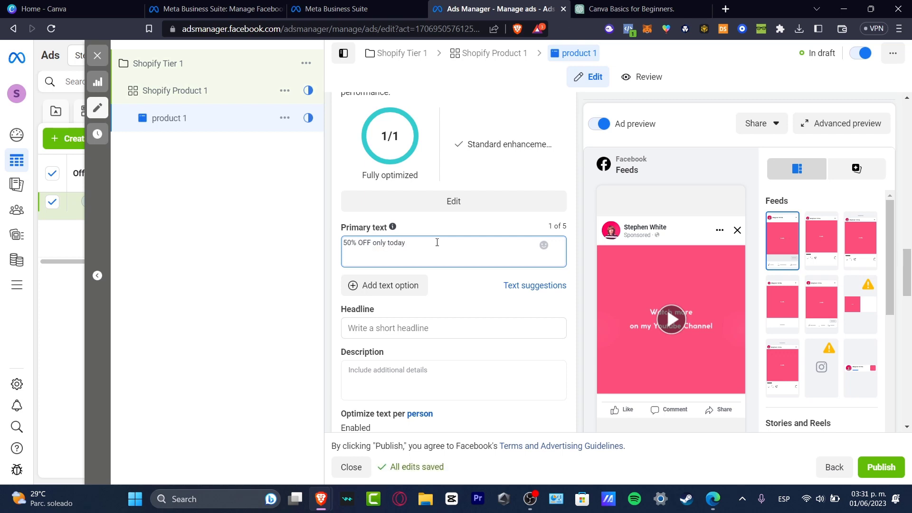
{"action": "left_click", "coordinate": [456, 334]}
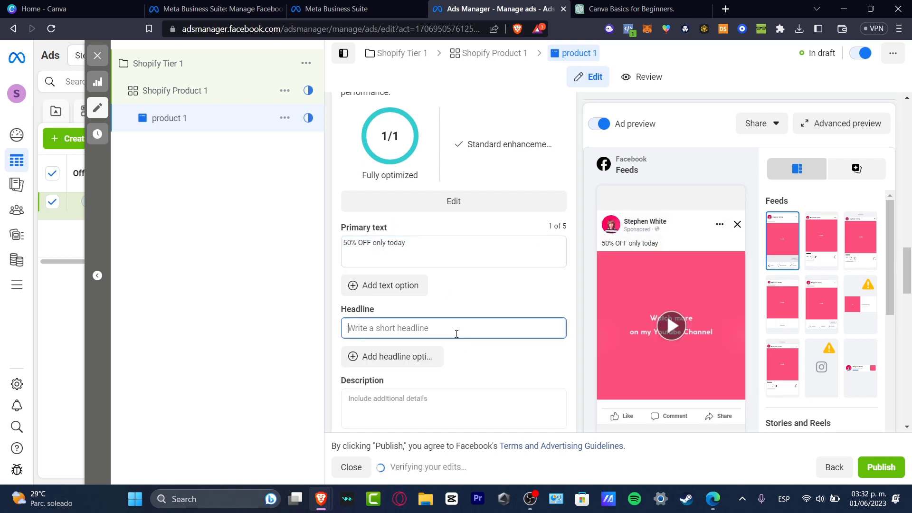
{"action": "scroll", "coordinate": [456, 334], "scroll_direction": "down", "scroll_amount": 3}
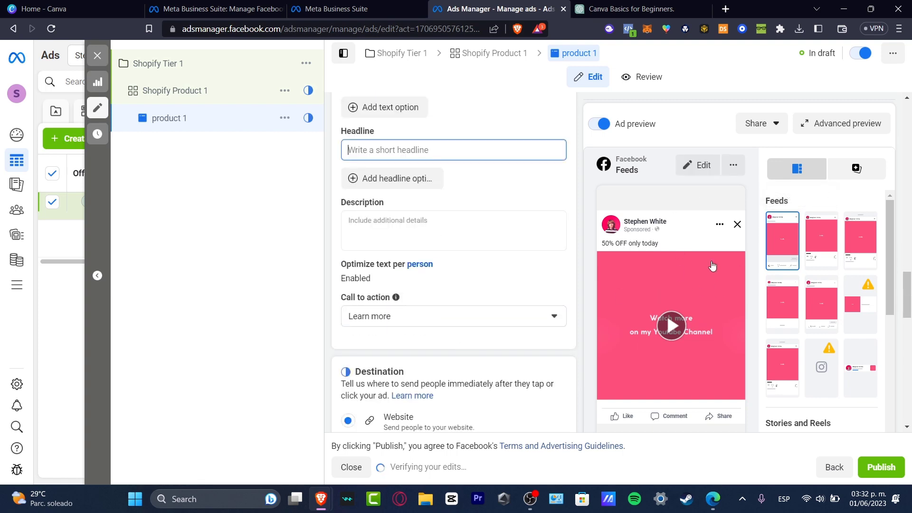
{"action": "scroll", "coordinate": [400, 273], "scroll_direction": "down", "scroll_amount": 1}
{"action": "scroll", "coordinate": [400, 274], "scroll_direction": "down", "scroll_amount": 3}
{"action": "left_click", "coordinate": [393, 279]}
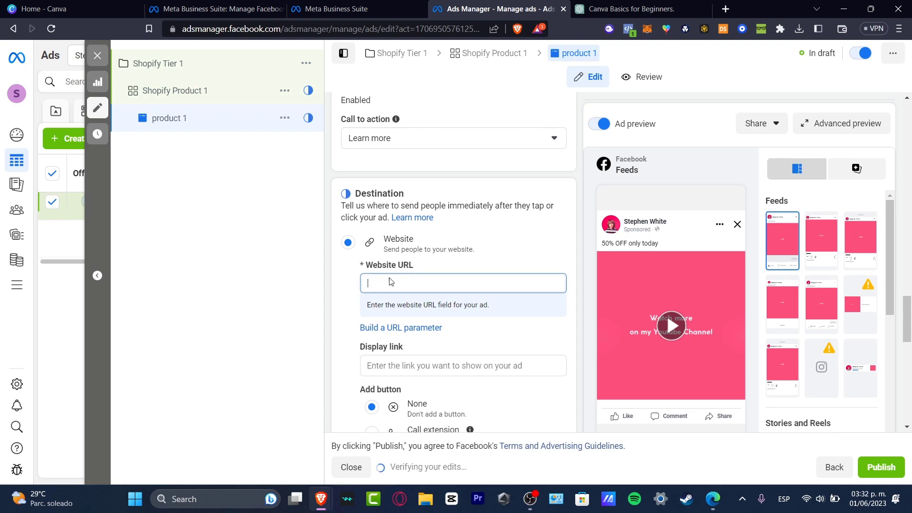
{"action": "mouse_move", "coordinate": [328, 506]}
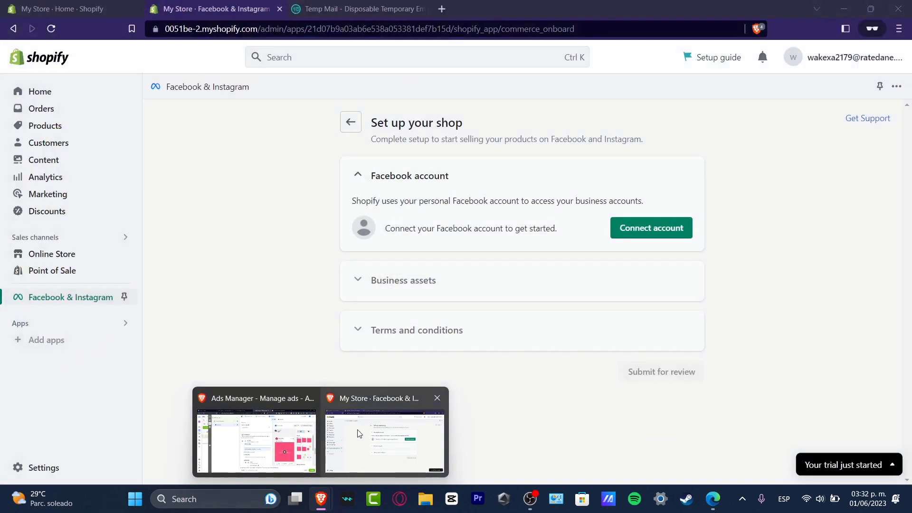
{"action": "left_click", "coordinate": [359, 434]}
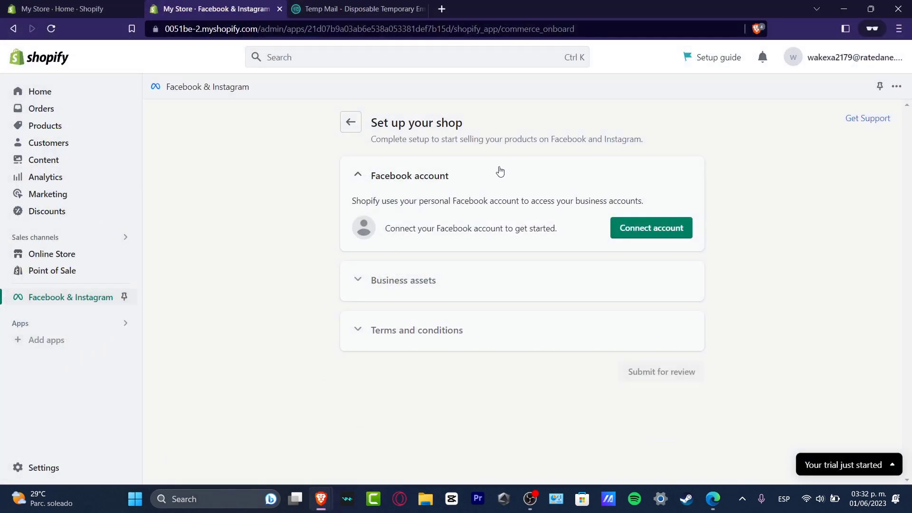
{"action": "left_click", "coordinate": [87, 256]}
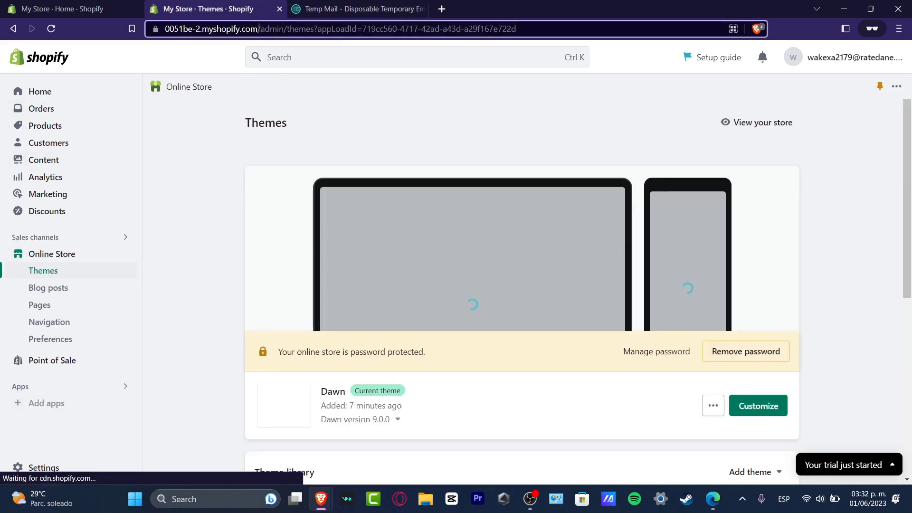
{"action": "left_click_drag", "start_coordinate": [259, 30], "coordinate": [162, 36]}
{"action": "key", "text": "ctrl+c"}
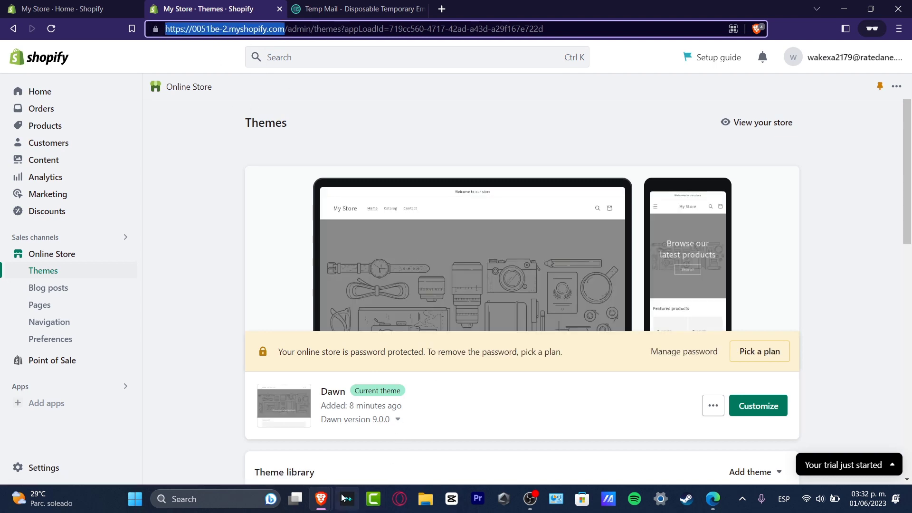
{"action": "mouse_move", "coordinate": [330, 505]}
{"action": "left_click", "coordinate": [294, 450]}
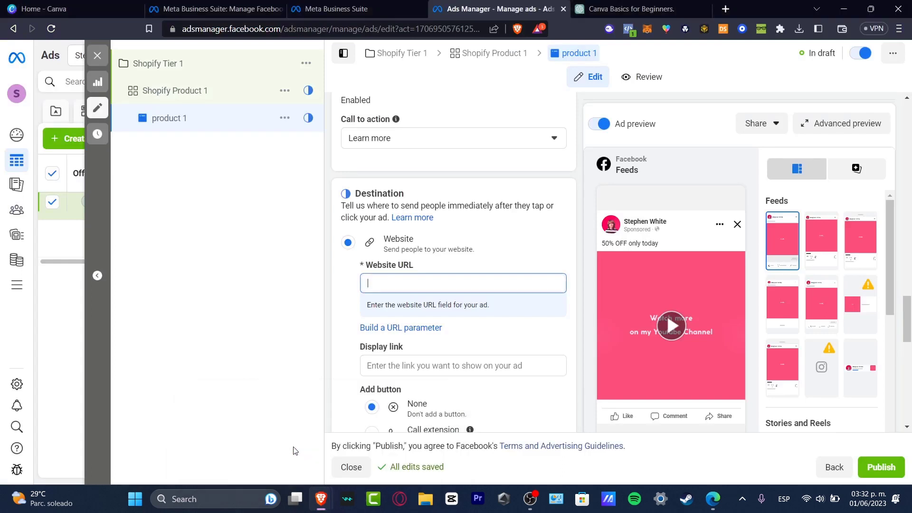
{"action": "key", "text": "ctrl+v"}
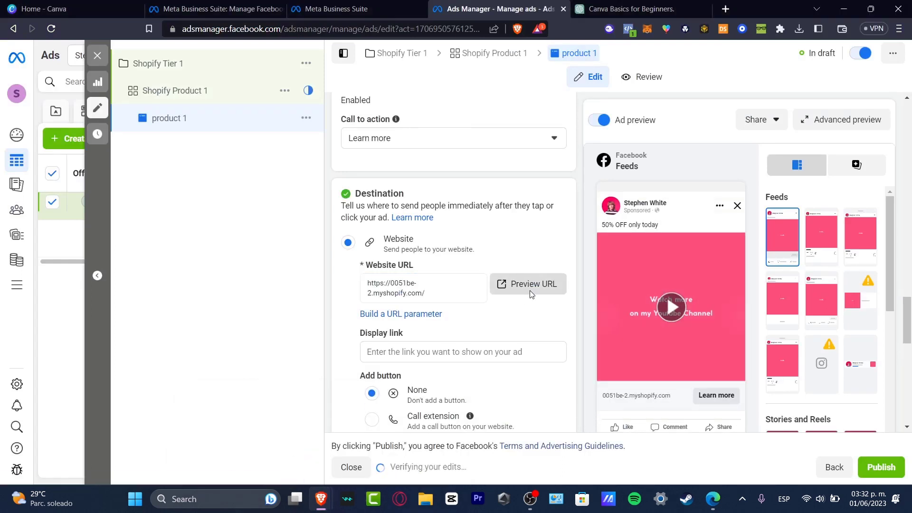
{"action": "left_click", "coordinate": [528, 287]}
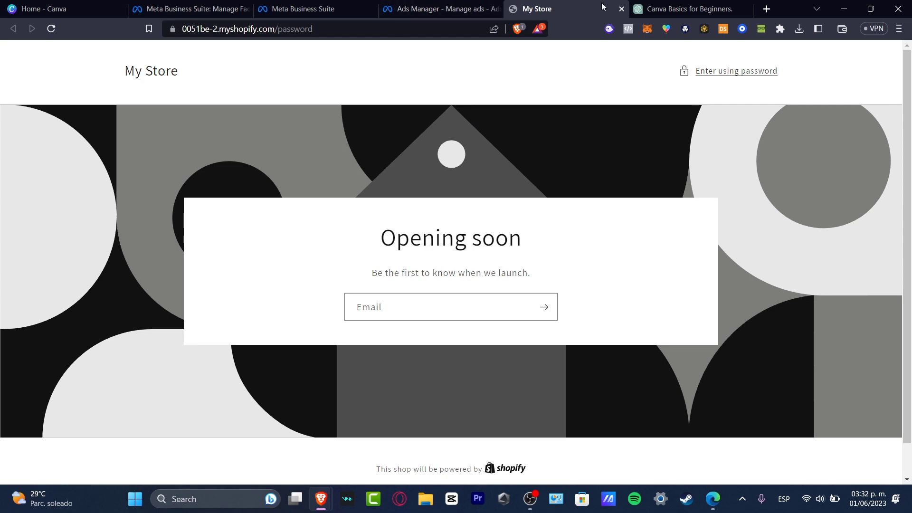
{"action": "left_click", "coordinate": [621, 8]}
- Go through the ad's remaining language and tracking settings, then close the editor without publishing and discard all drafts
{"action": "scroll", "coordinate": [538, 231], "scroll_direction": "down", "scroll_amount": 15}
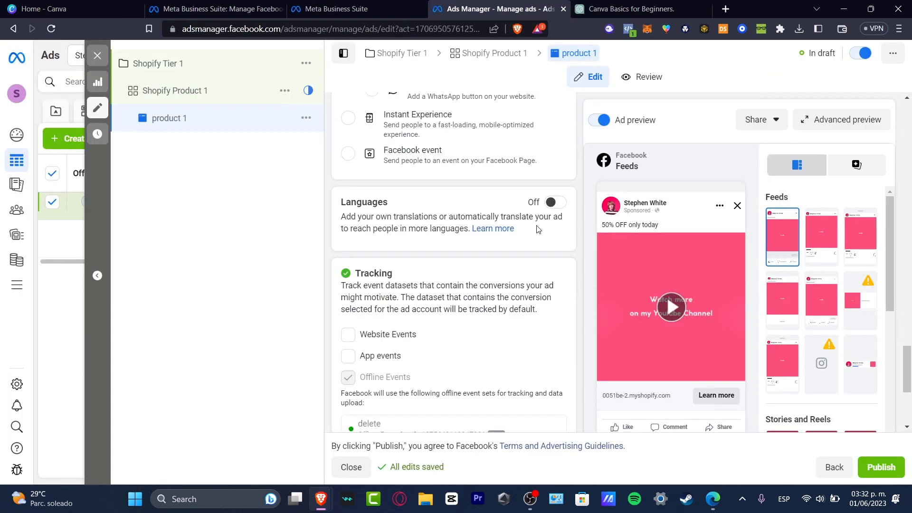
{"action": "scroll", "coordinate": [538, 231], "scroll_direction": "down", "scroll_amount": 1}
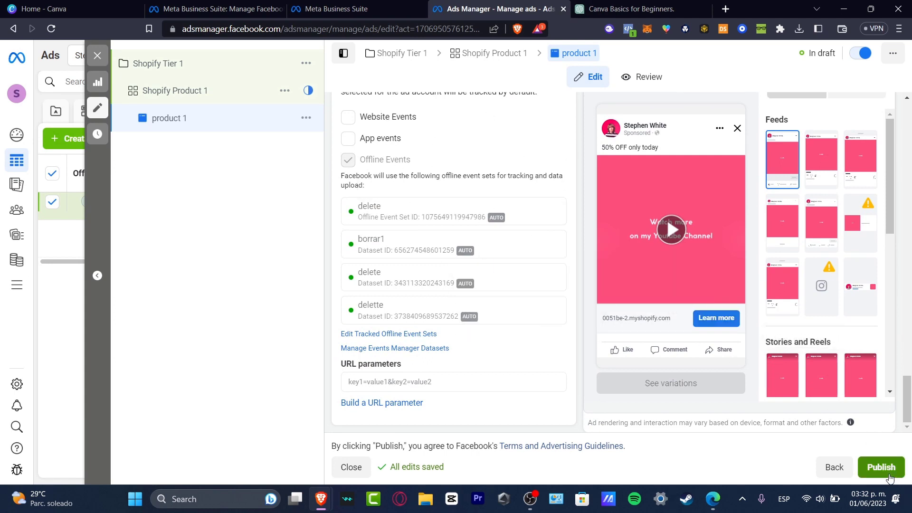
{"action": "left_click", "coordinate": [97, 56]}
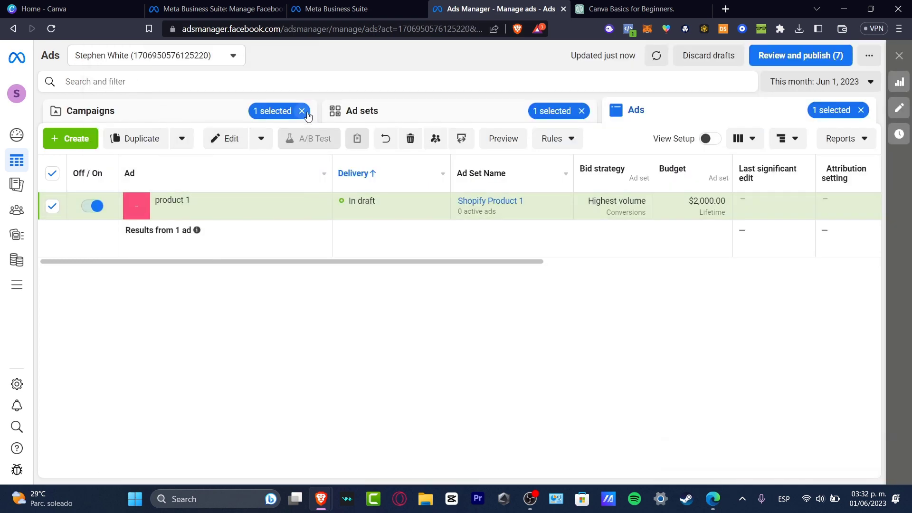
{"action": "left_click", "coordinate": [722, 61]}
{"action": "left_click", "coordinate": [555, 231]}
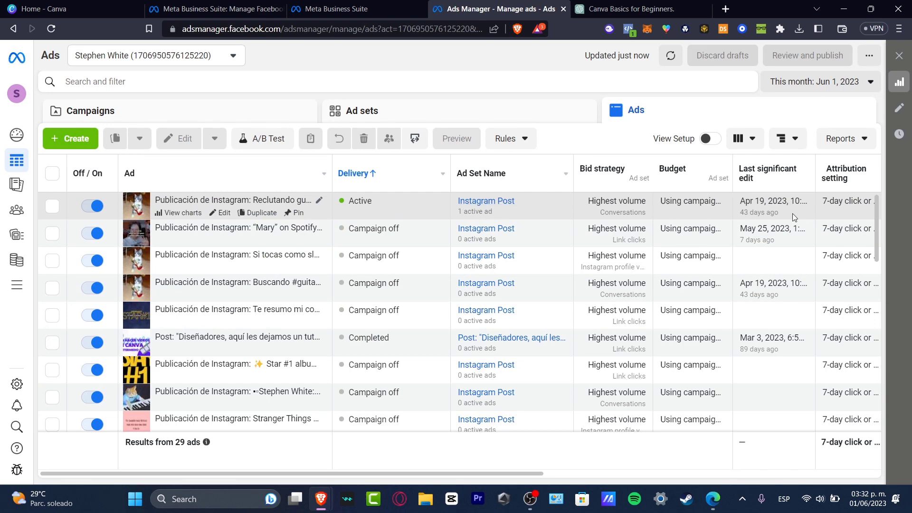
- Examine the results, reach, impressions, cost per result and ranking columns of the existing ads
{"action": "left_click_drag", "start_coordinate": [273, 472], "coordinate": [552, 472]}
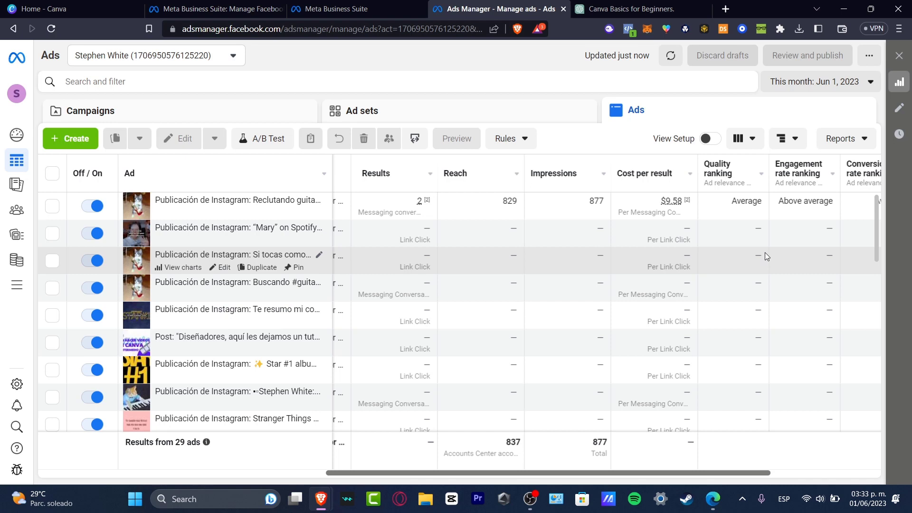
- Switch to Shopify admin and look over the recommended apps and the app search, adding none
{"action": "mouse_move", "coordinate": [321, 498]}
{"action": "left_click", "coordinate": [384, 437]}
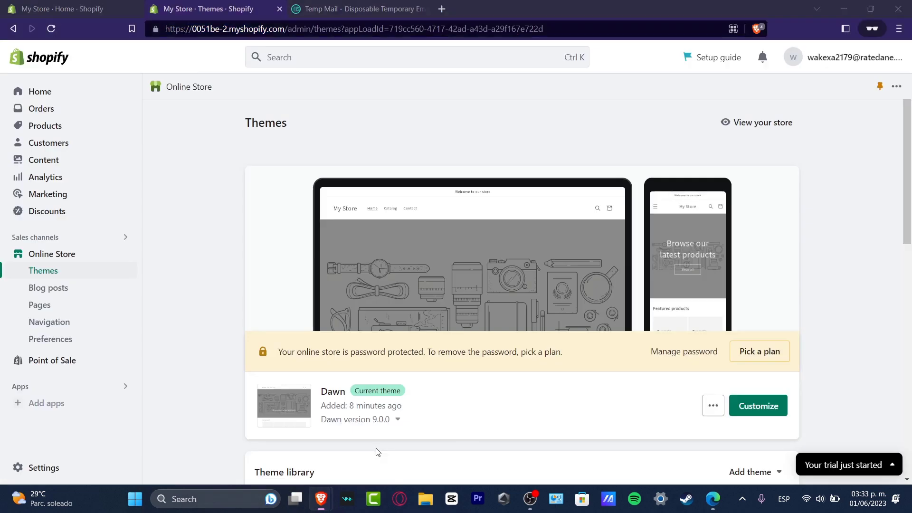
{"action": "left_click", "coordinate": [59, 404]}
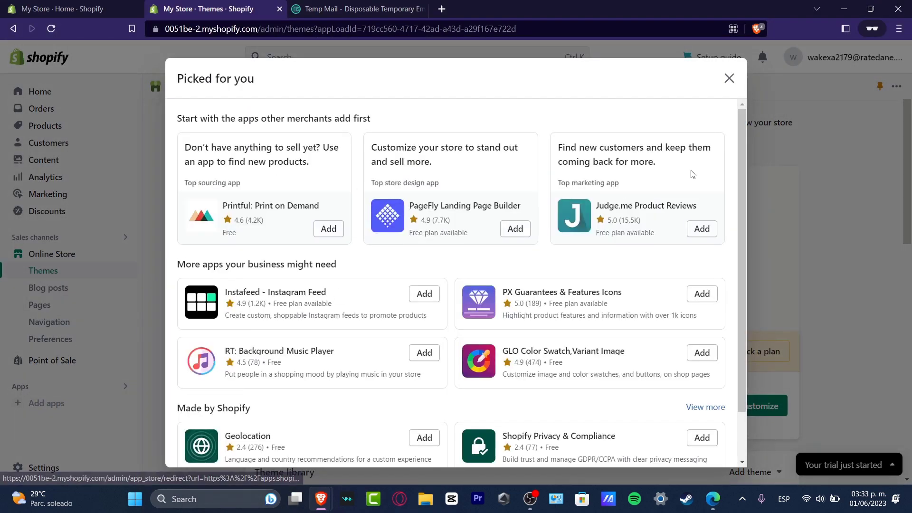
{"action": "left_click", "coordinate": [729, 78]}
{"action": "left_click", "coordinate": [36, 392]}
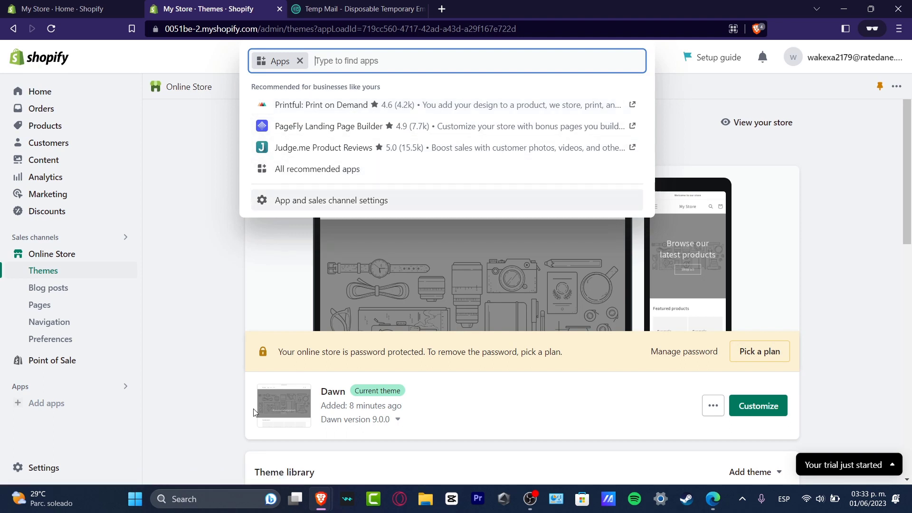
{"action": "left_click", "coordinate": [224, 396]}
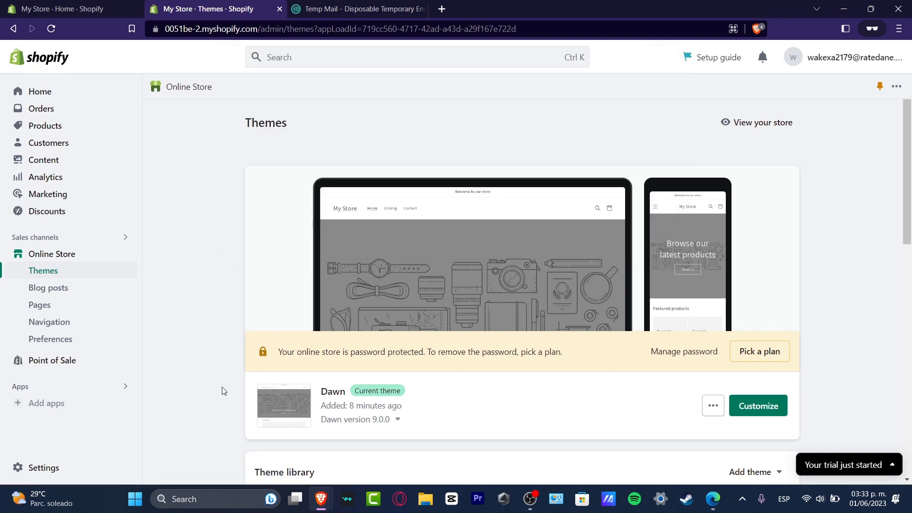